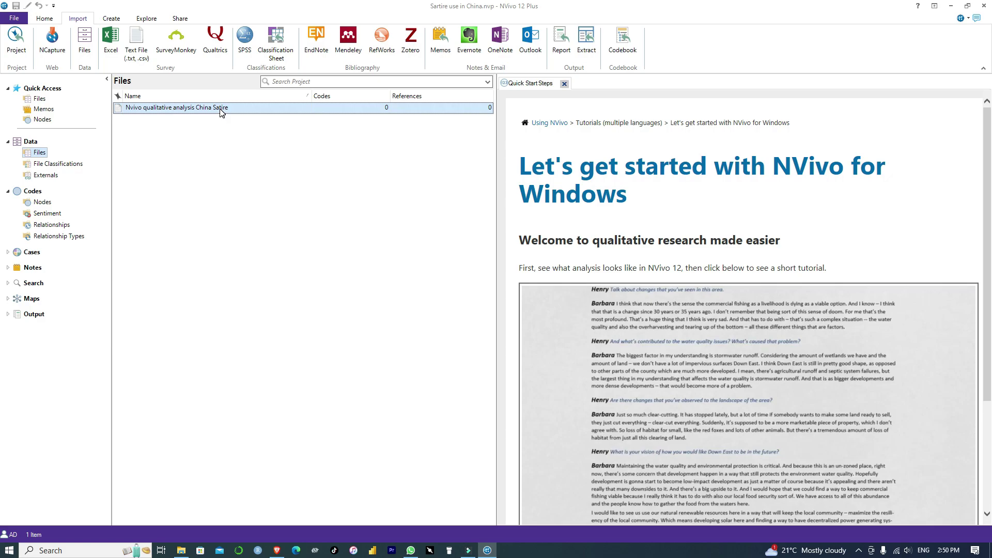
Open the Nvivo qualitative analysis China Satire document and skim its contents from beginning to end.
double_click(220, 108)
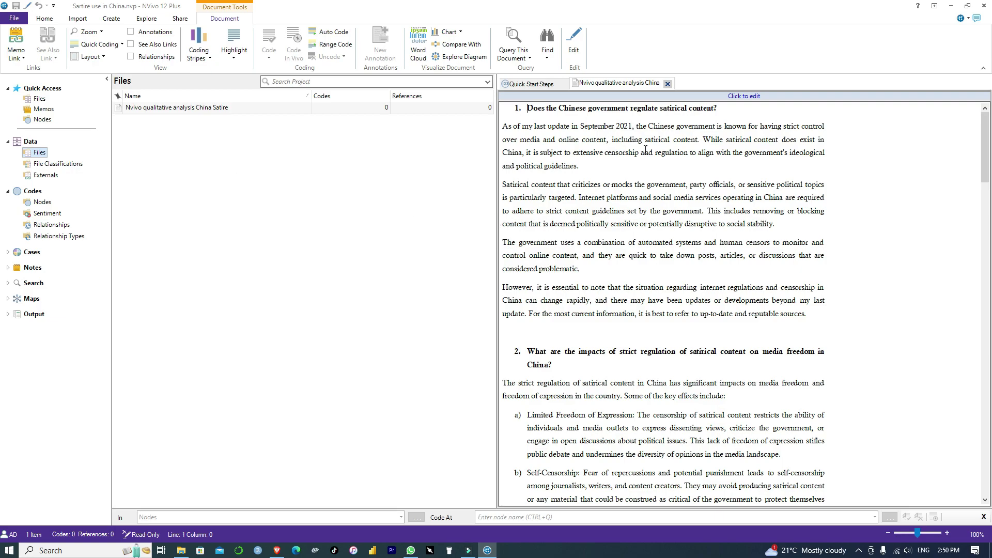
scroll(548, 146, down, 2)
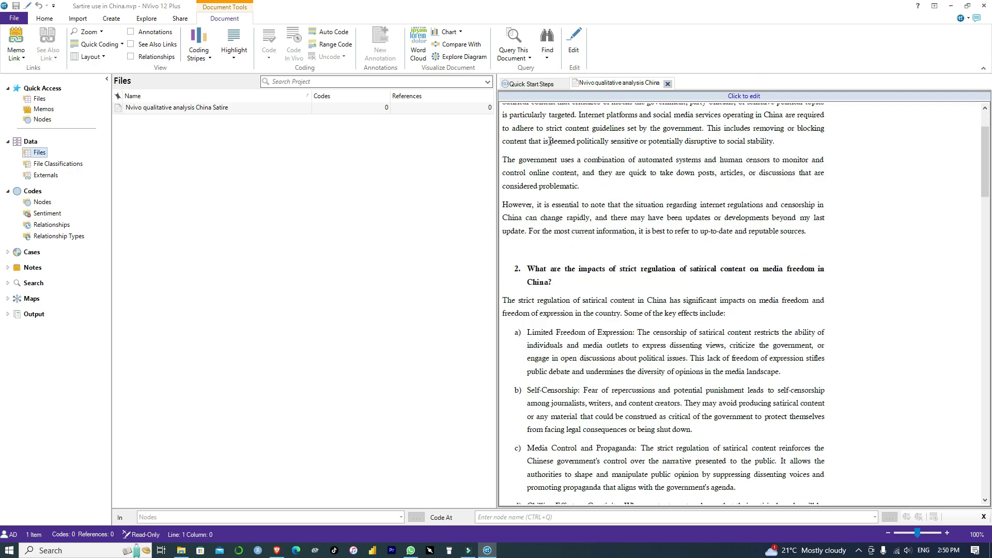
scroll(551, 141, down, 20)
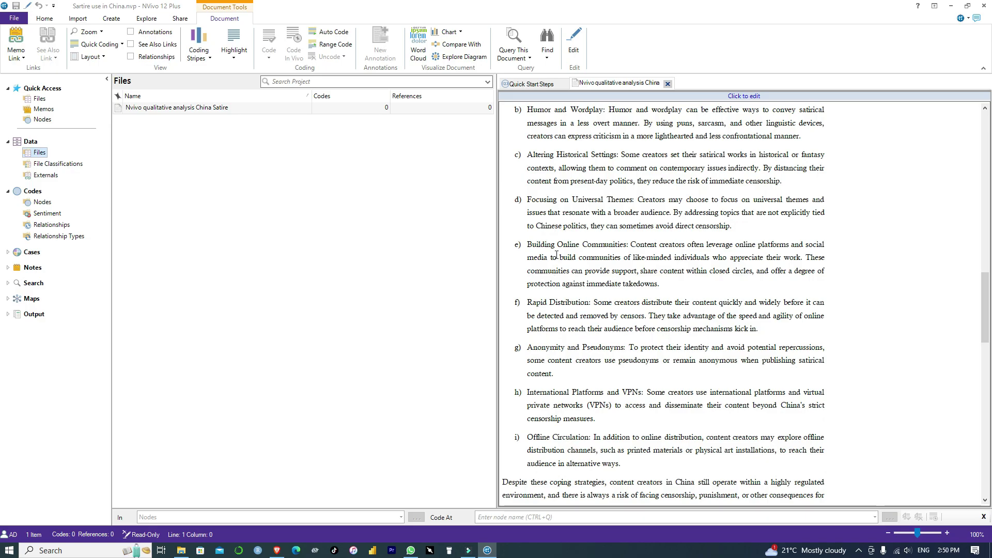
scroll(556, 255, down, 20)
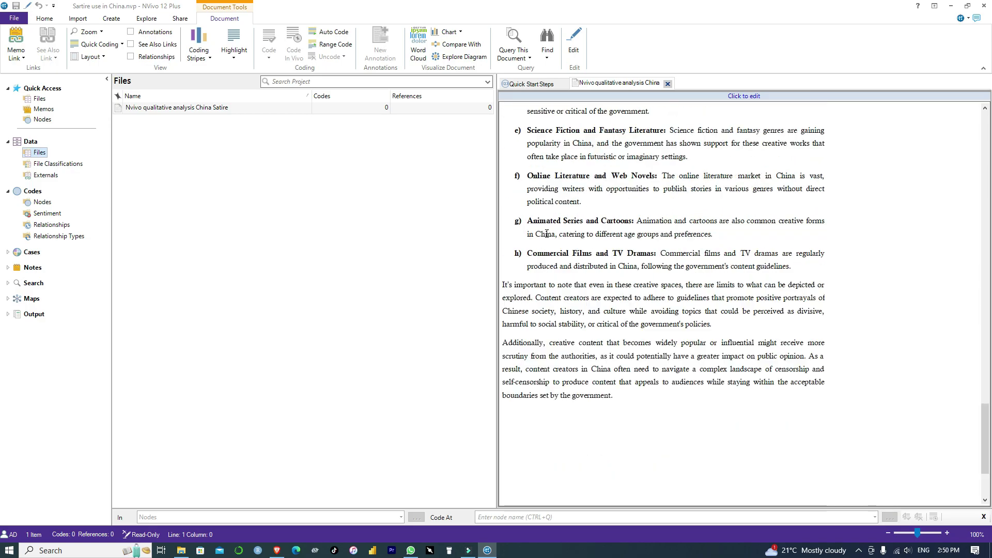
scroll(547, 234, up, 20)
scroll(547, 234, up, 5)
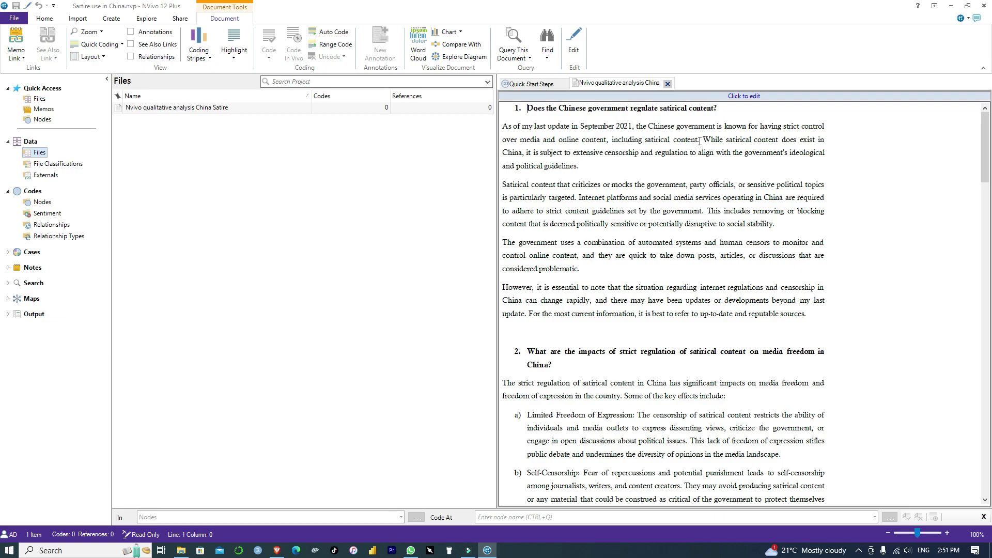
Start coding the passage about the Chinese government's strict control over media and online content, adding a top-level node named "Regulation of Satire in China".
drag(700, 139, 647, 126)
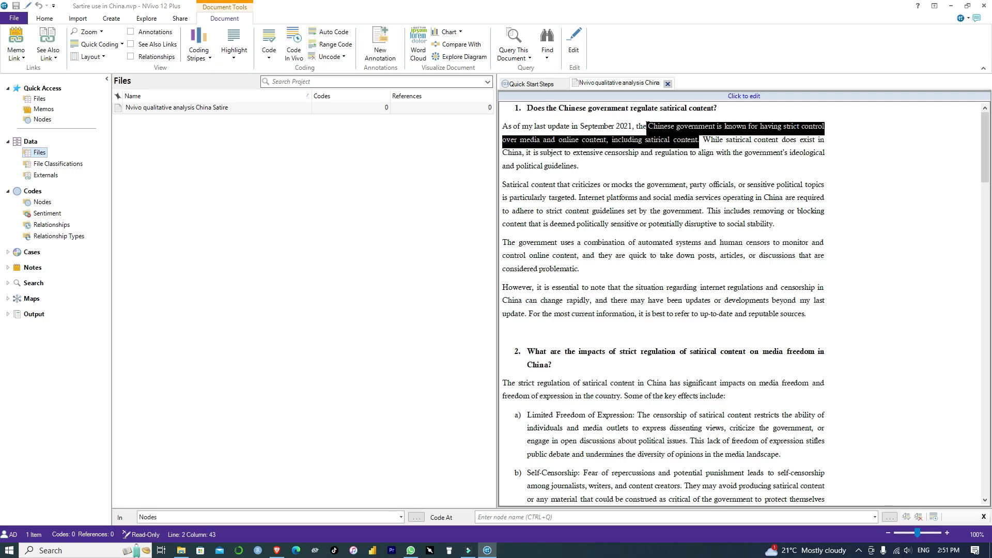
right_click(681, 134)
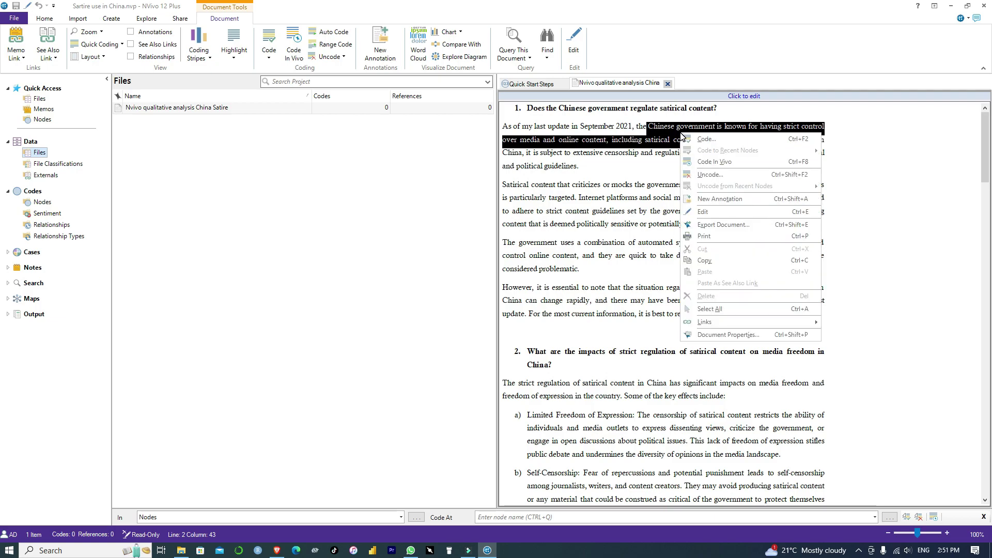
click(732, 141)
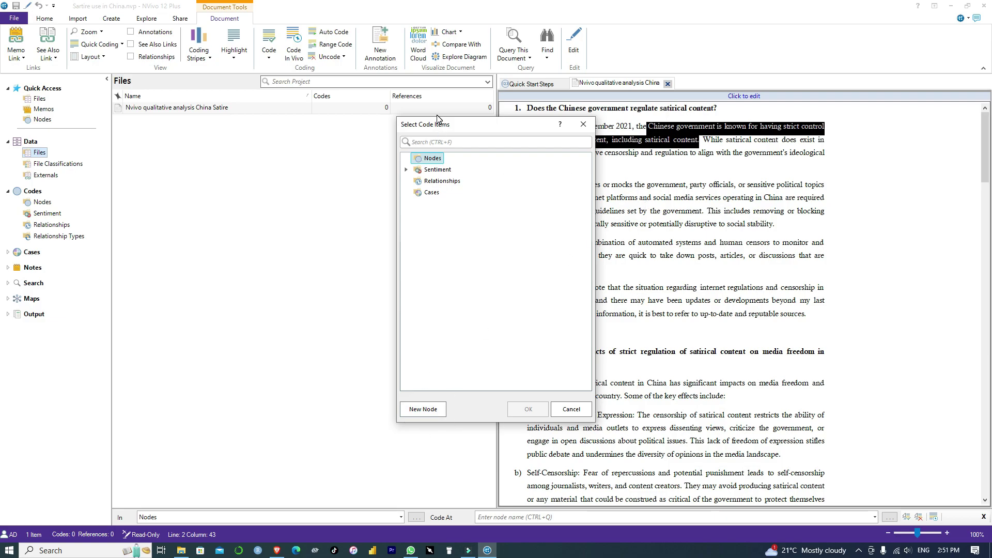
click(427, 181)
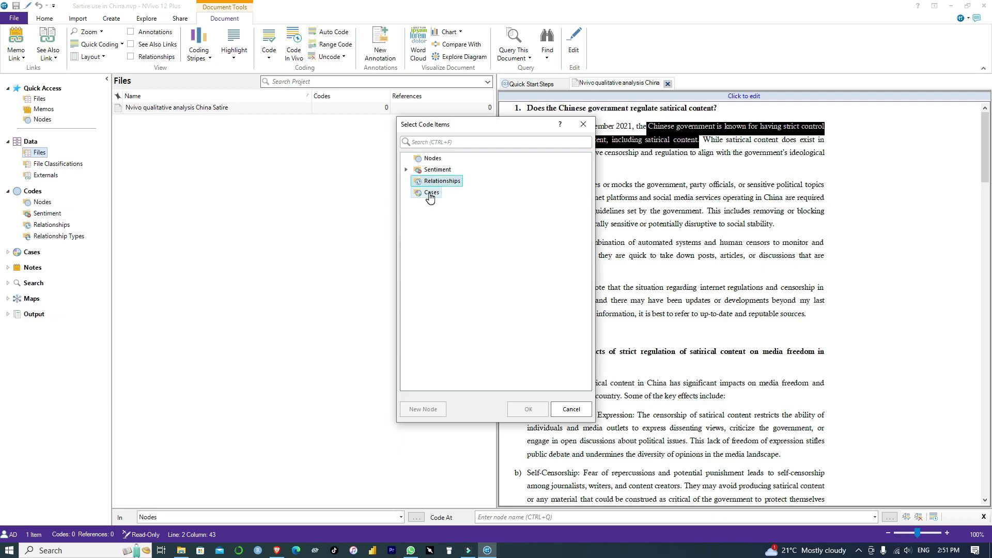
click(430, 194)
click(433, 159)
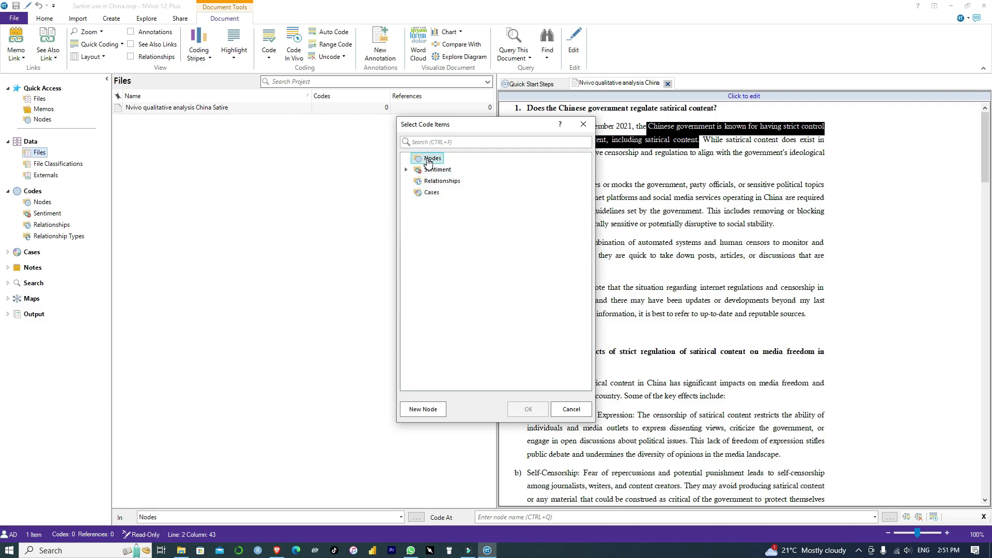
click(426, 413)
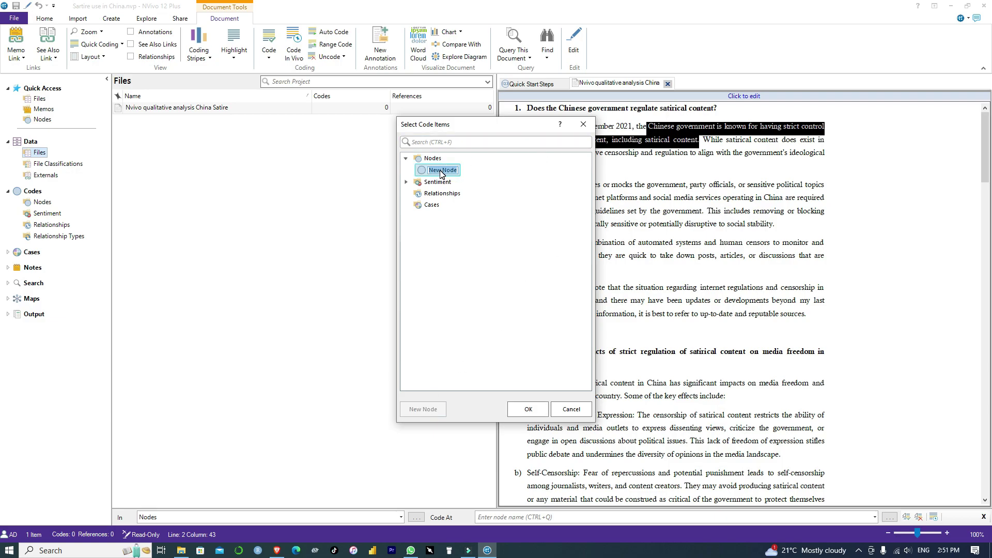
text(Regulation of Satire in China)
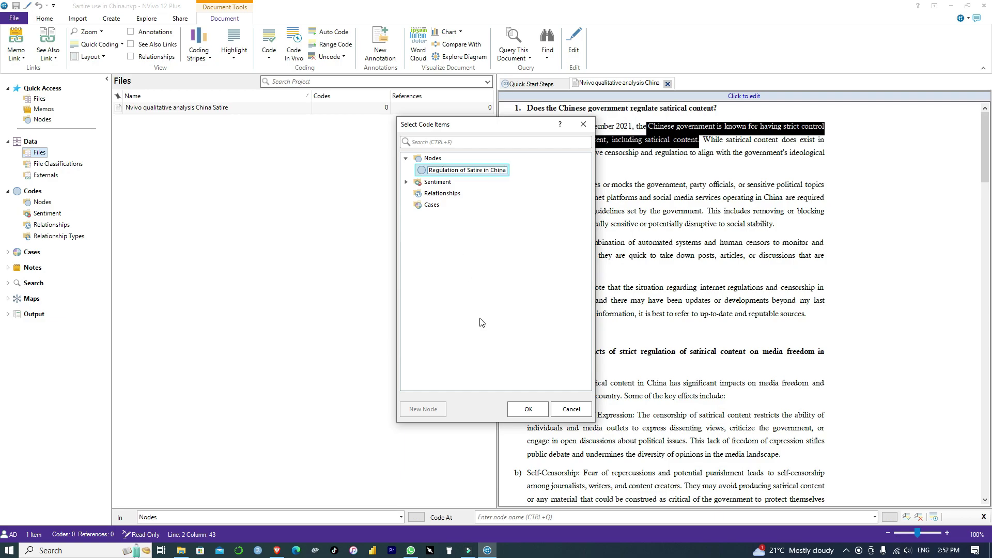
key(Return)
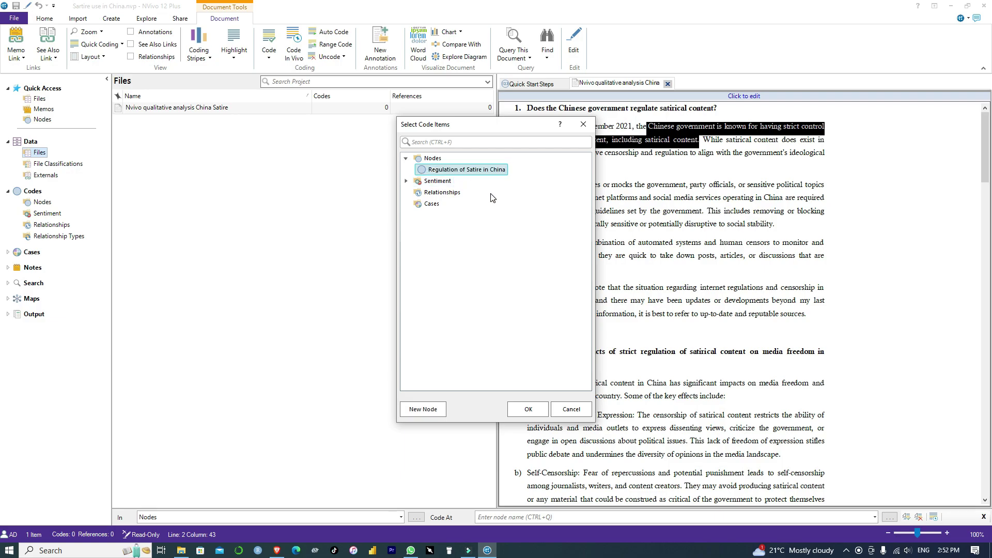
Code the selected passage to a new "Strict Control" child node under Regulation of Satire in China, and show it in the project's node list.
click(429, 159)
click(444, 171)
click(438, 410)
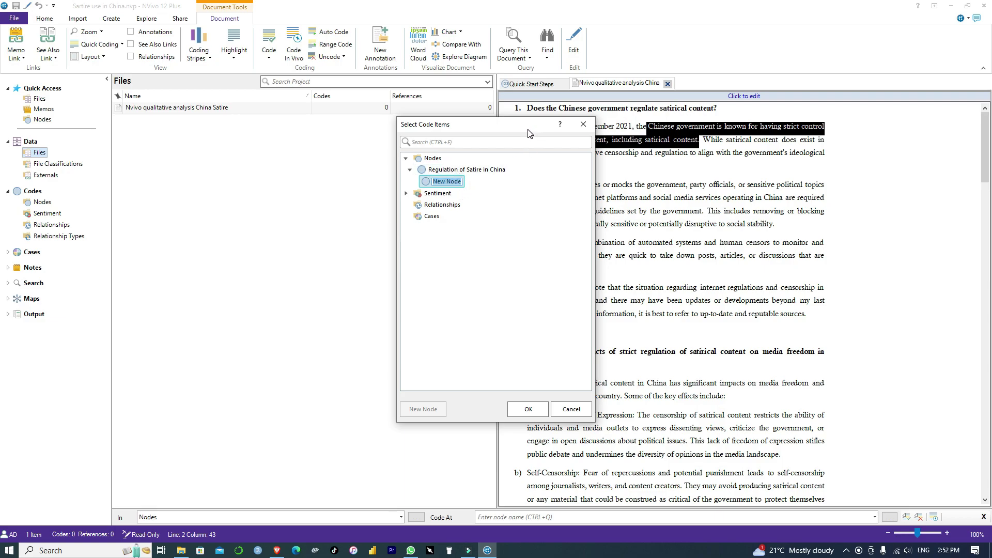
drag(525, 126, 383, 127)
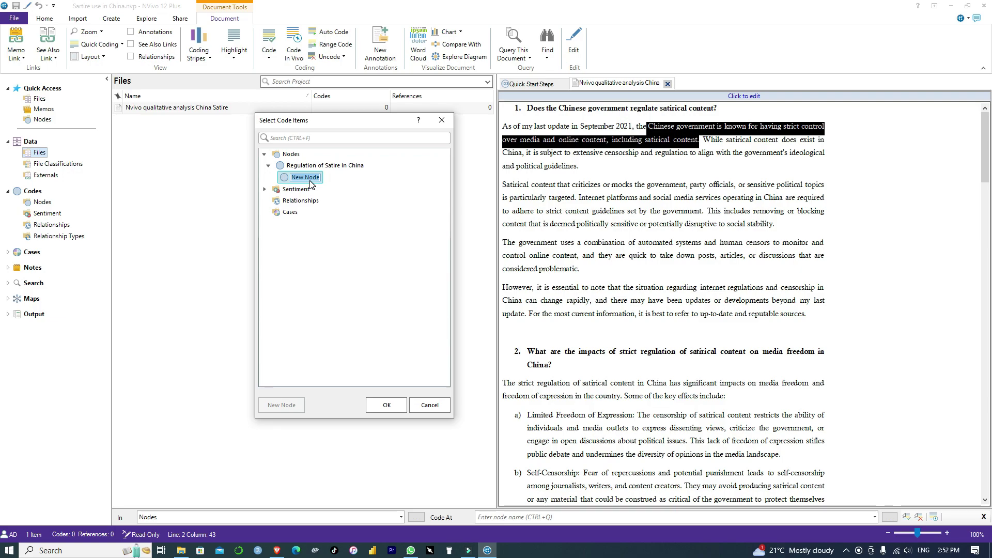
text(Strict Control)
click(387, 405)
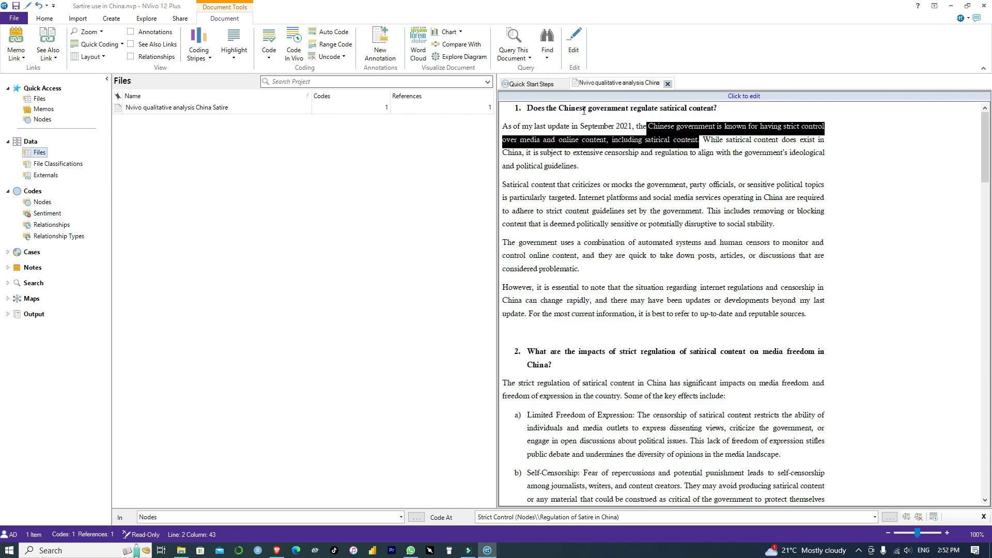
click(43, 207)
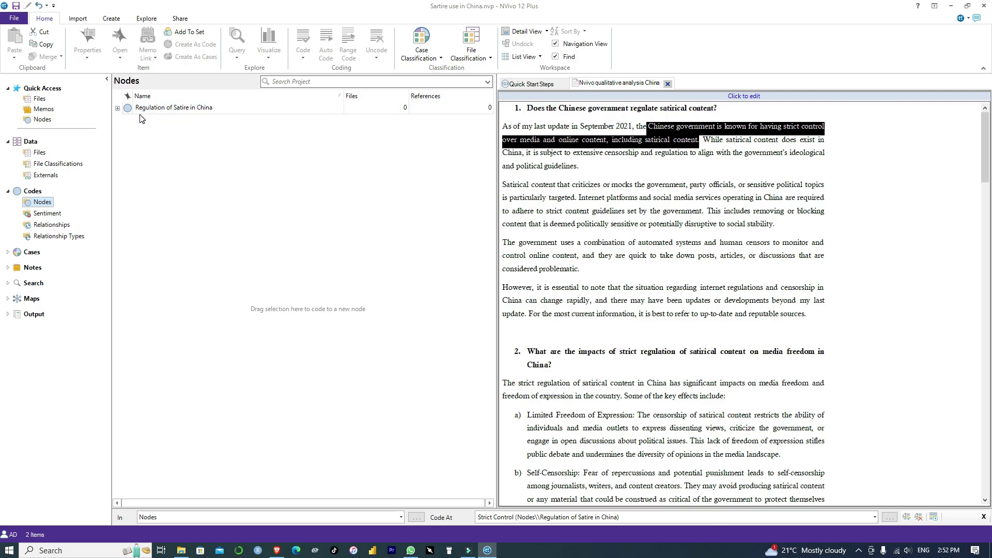
click(117, 108)
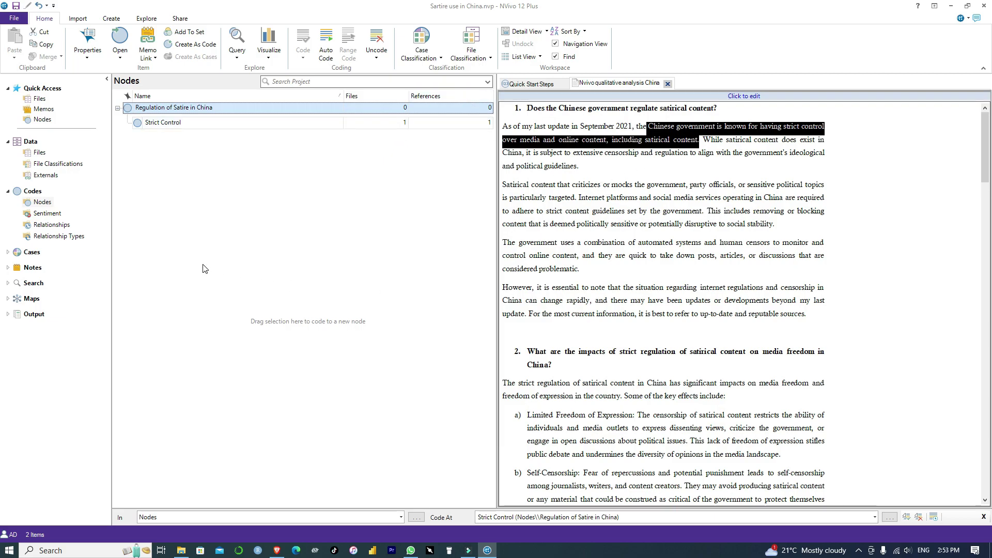
Code the sentence beginning "While satirical content does exist in China" to the existing Strict Control node.
click(719, 142)
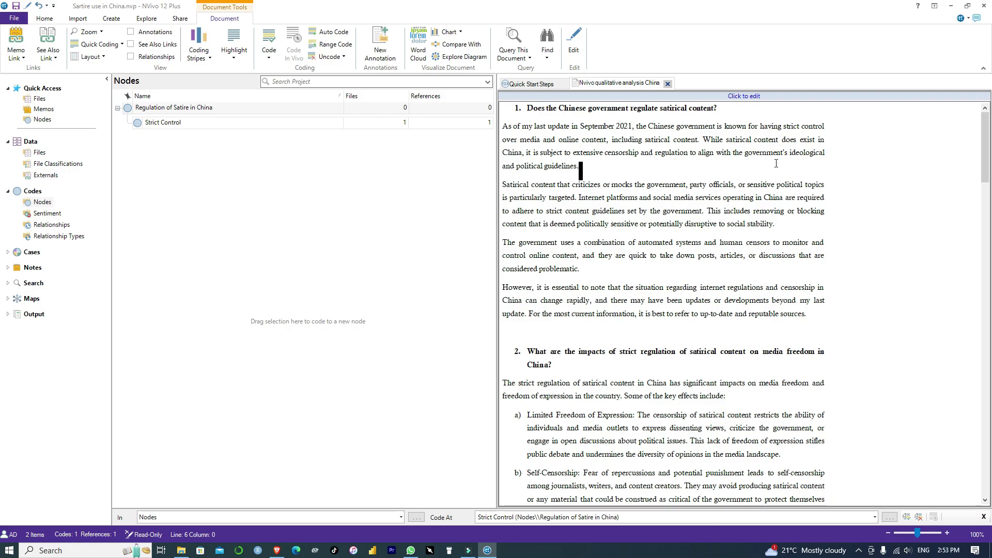
drag(585, 165, 703, 140)
right_click(563, 163)
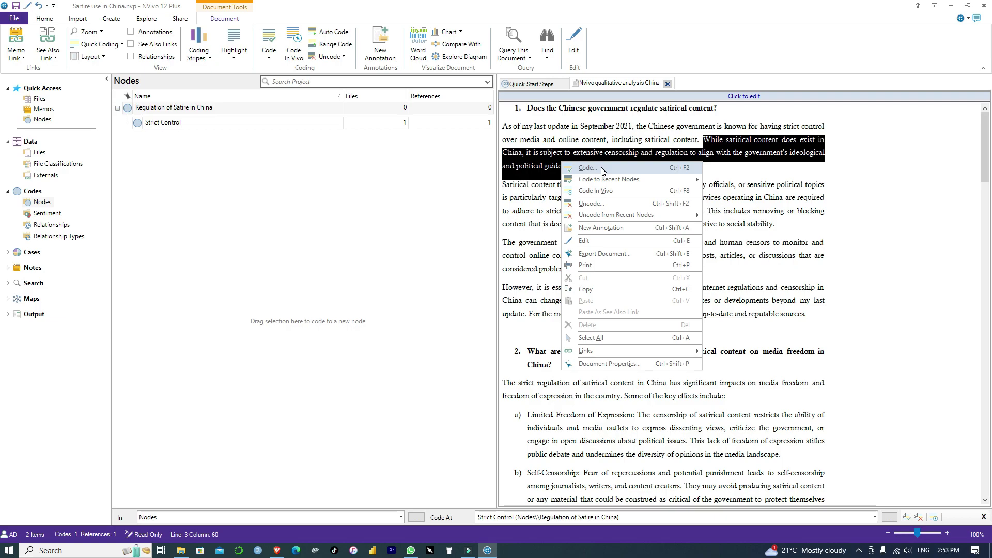
mouse_move(606, 181)
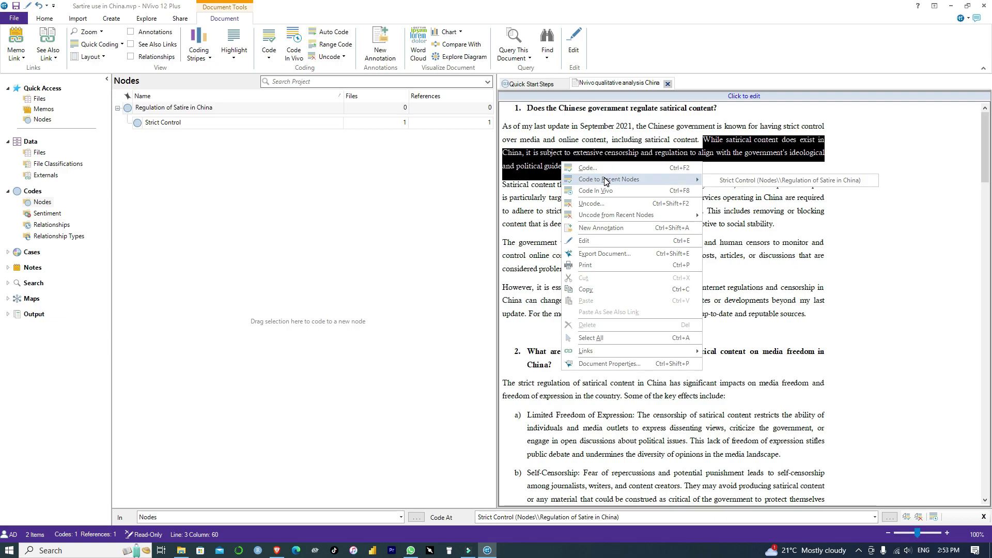
click(604, 168)
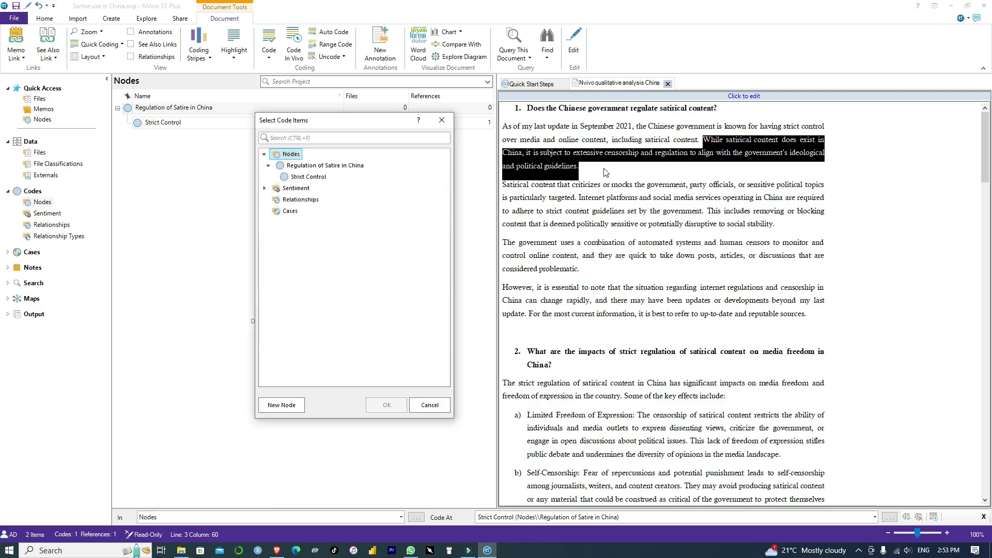
click(306, 177)
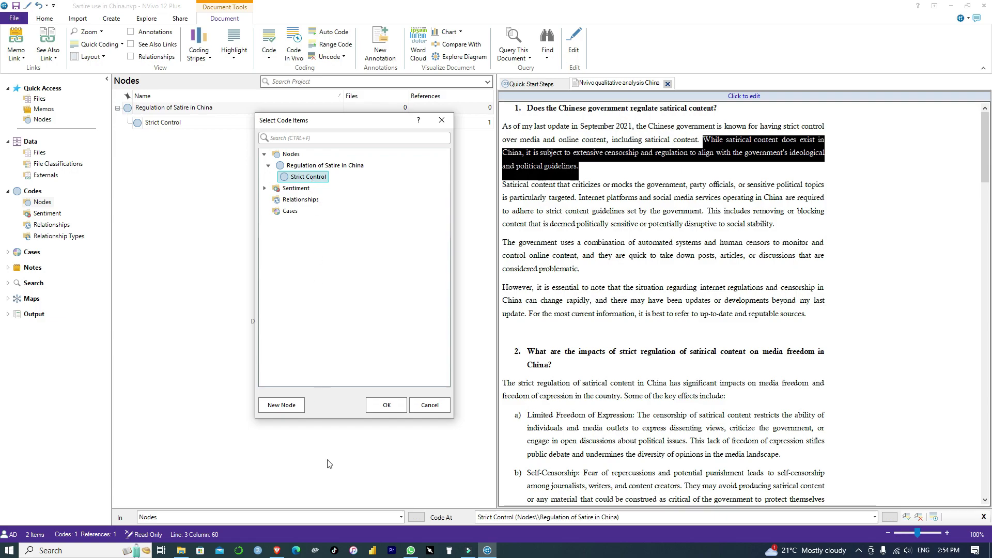
key(ctrl+F9)
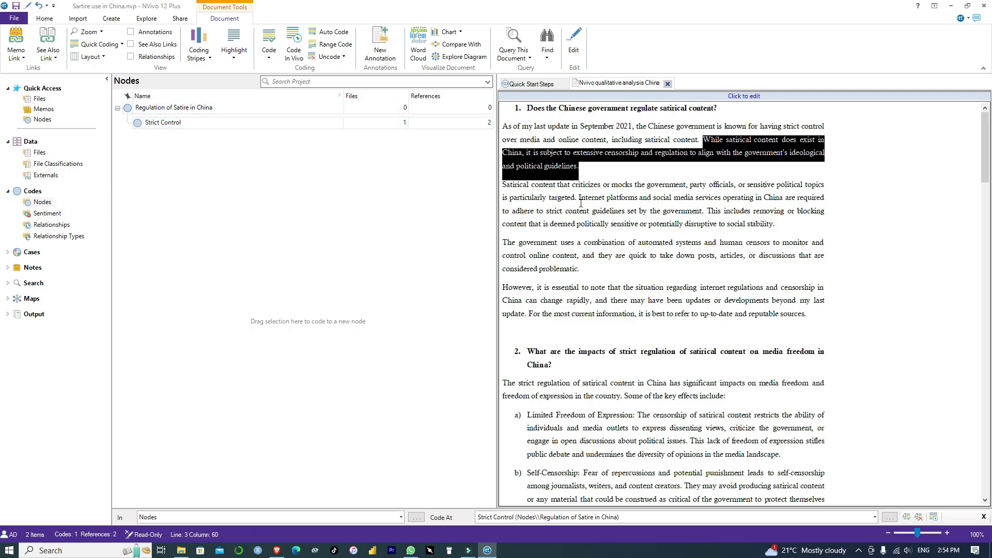
drag(503, 185, 566, 202)
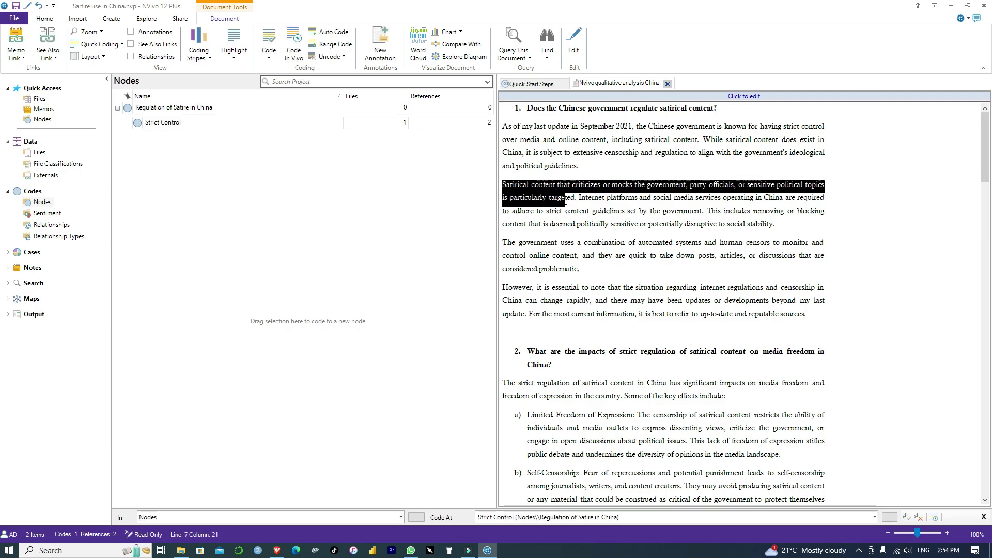
drag(640, 210, 639, 224)
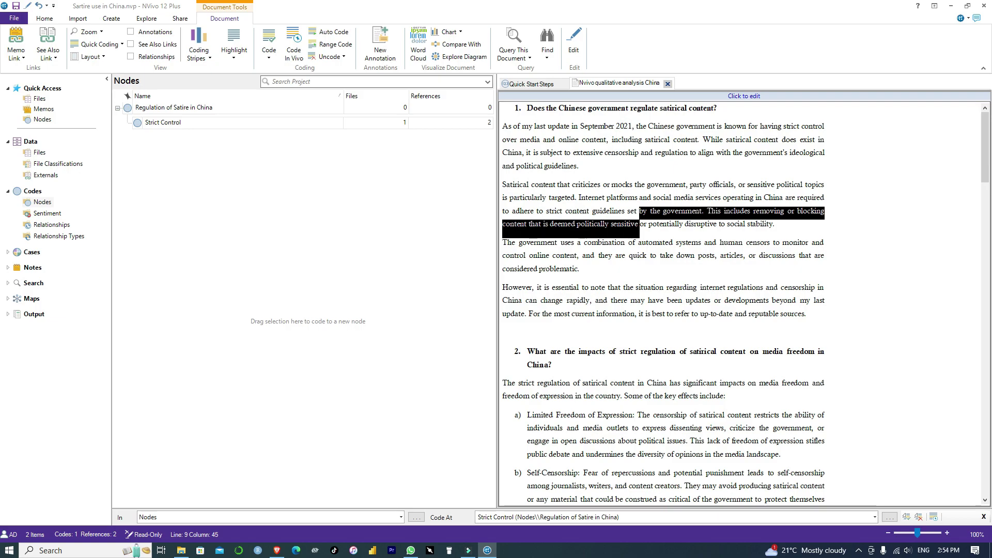
click(700, 210)
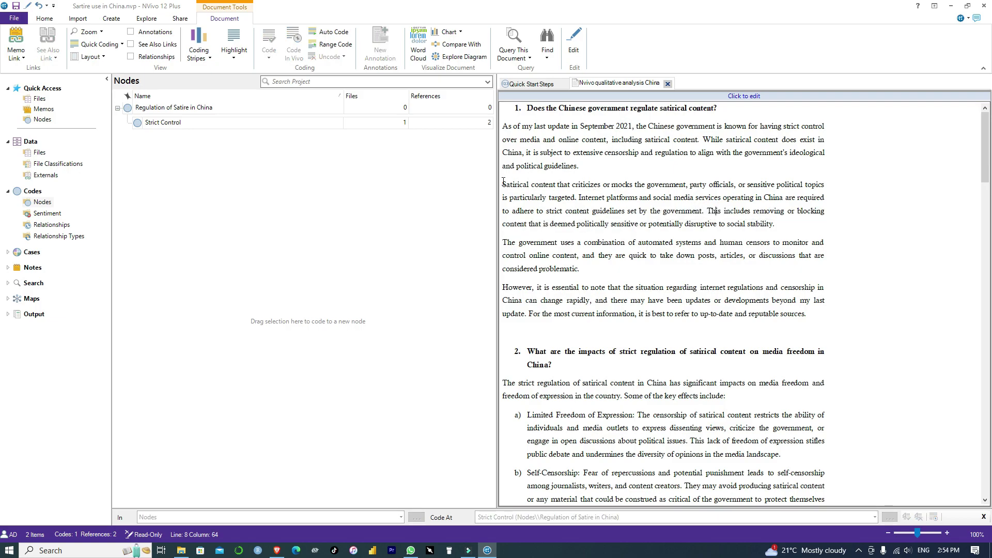
Code the sentence about satire mocking the government to a new child node "Touches on sensitive topics and people" under Regulation of Satire in China.
drag(504, 184, 577, 201)
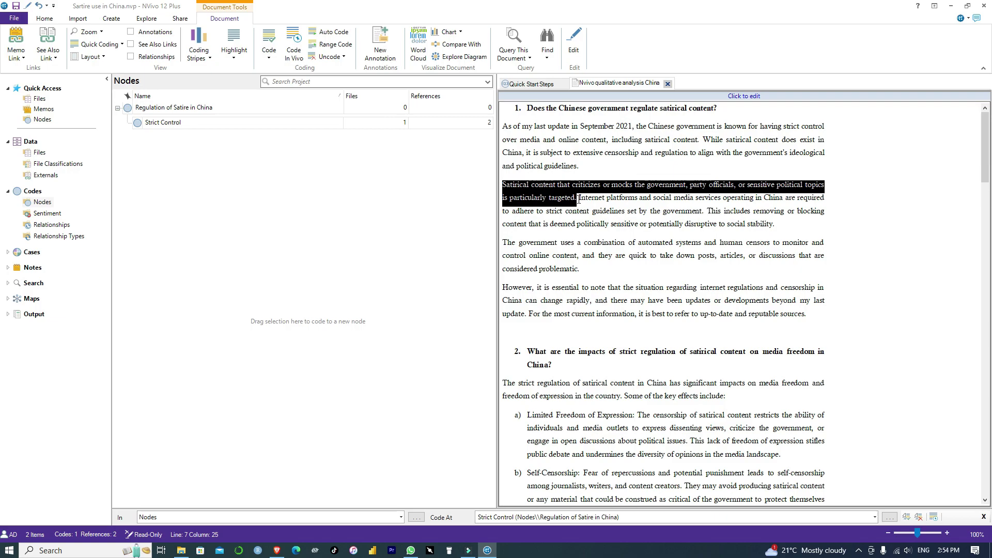
right_click(561, 196)
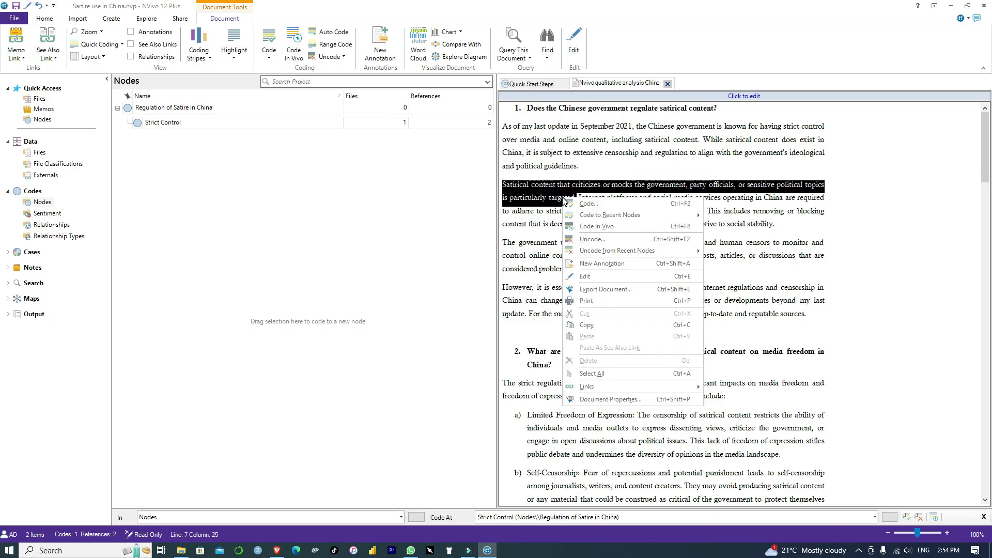
click(608, 203)
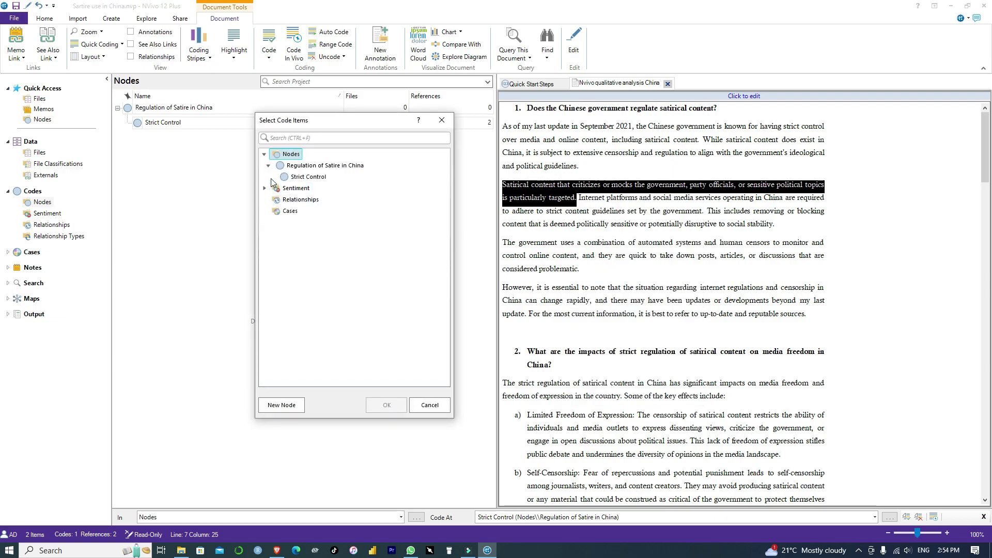
click(291, 167)
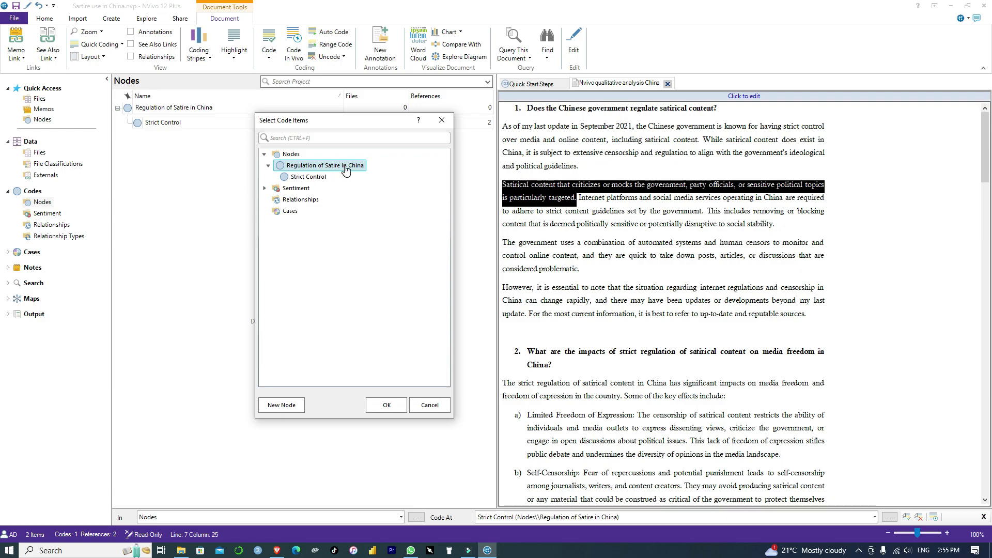
click(281, 406)
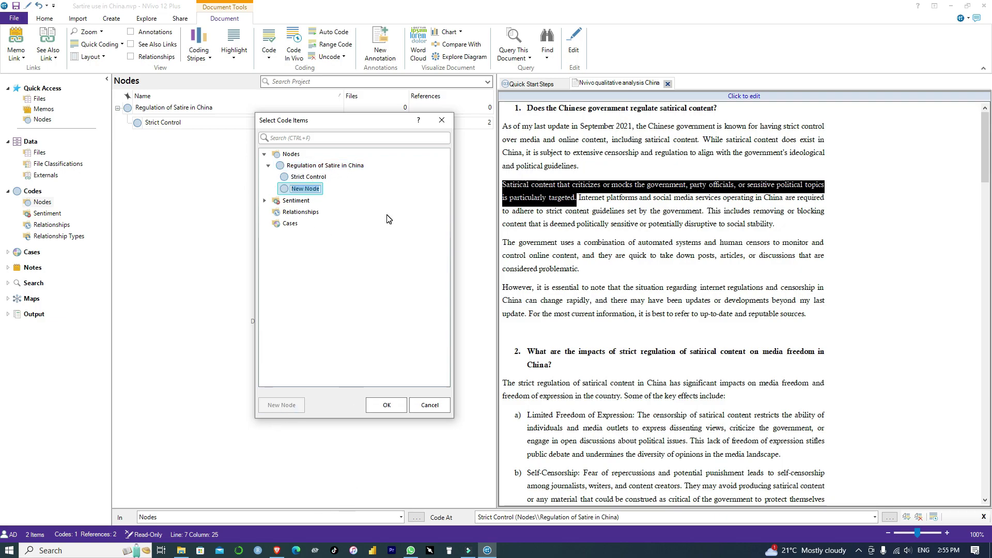
text(Touches )
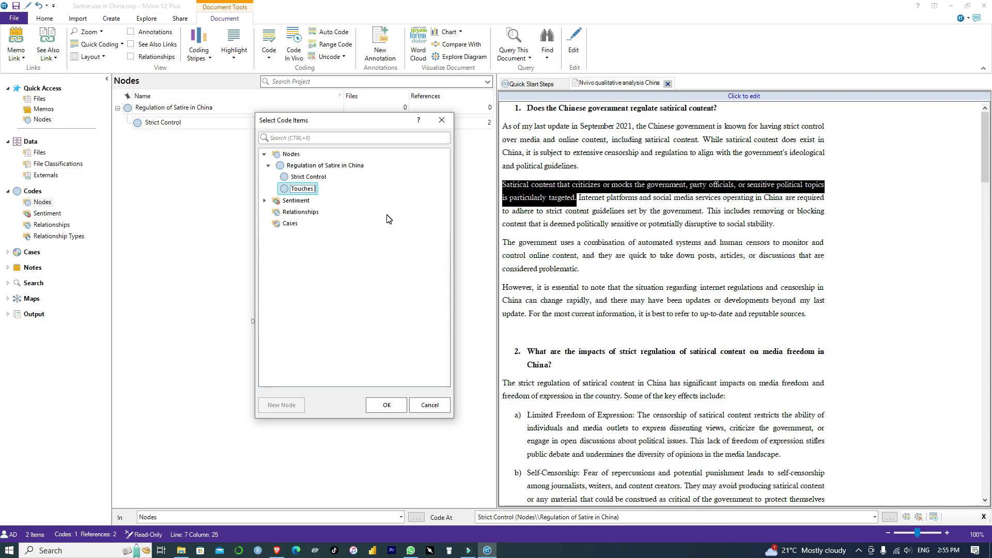
text(on sensitive t)
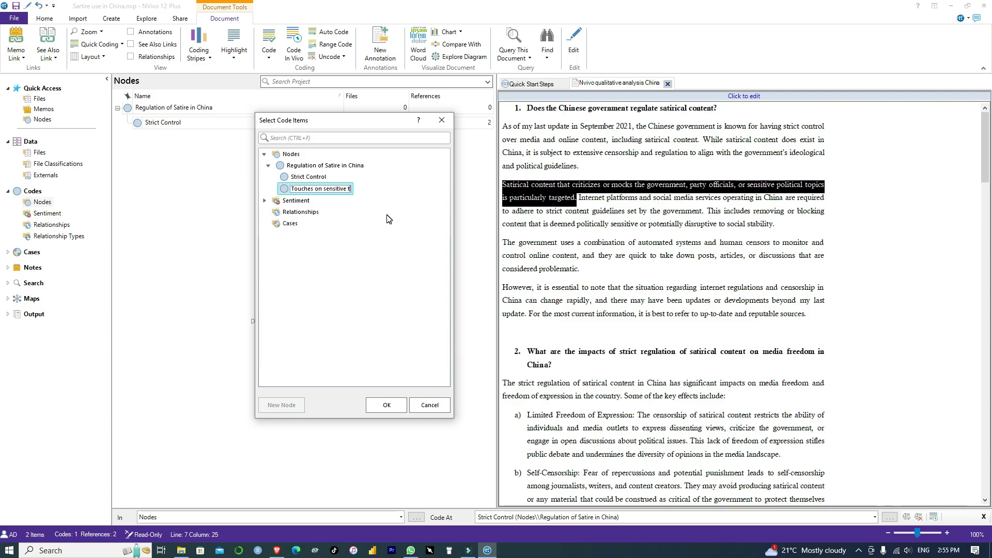
text(opics and people)
key(Return)
click(387, 404)
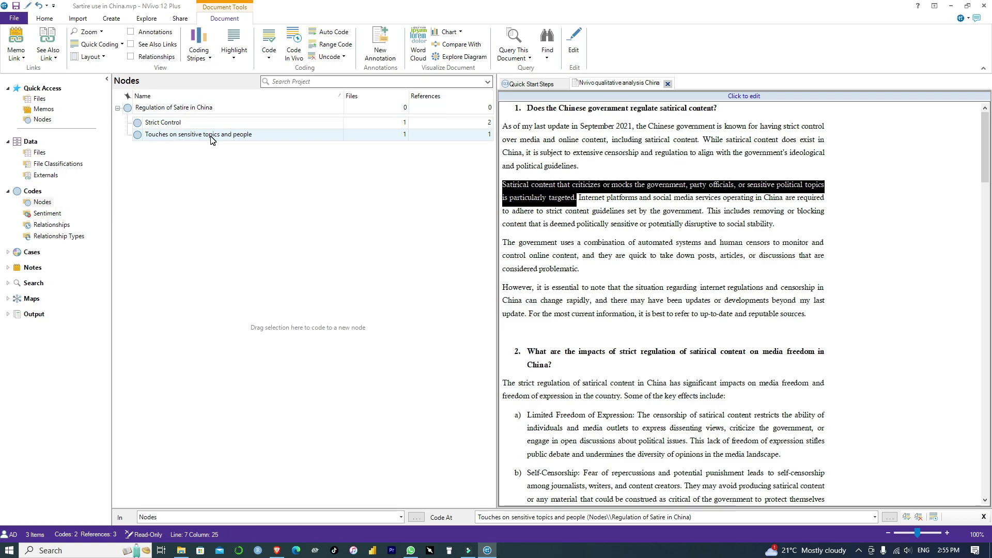
Rename the Strict Control child node as "Strict Control of Satire".
click(183, 113)
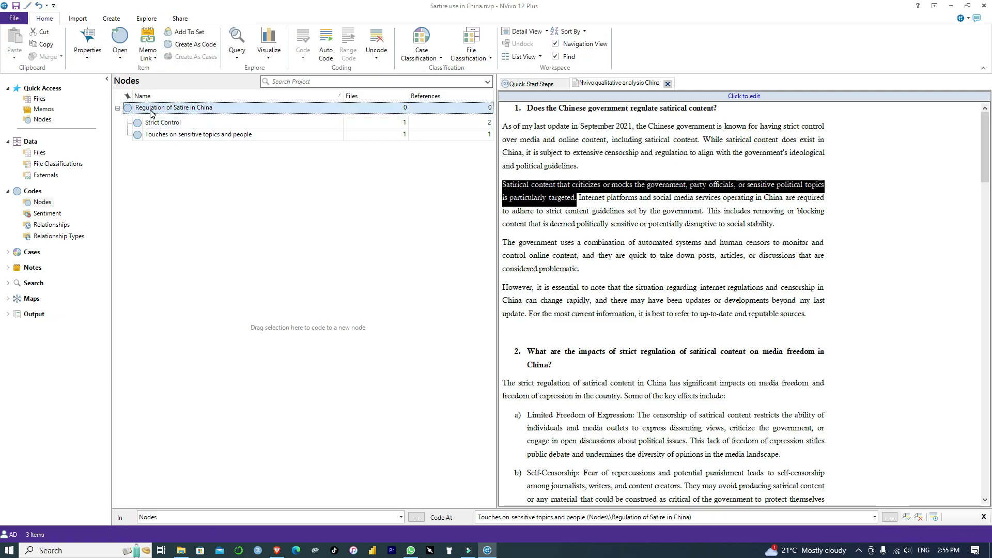
click(195, 124)
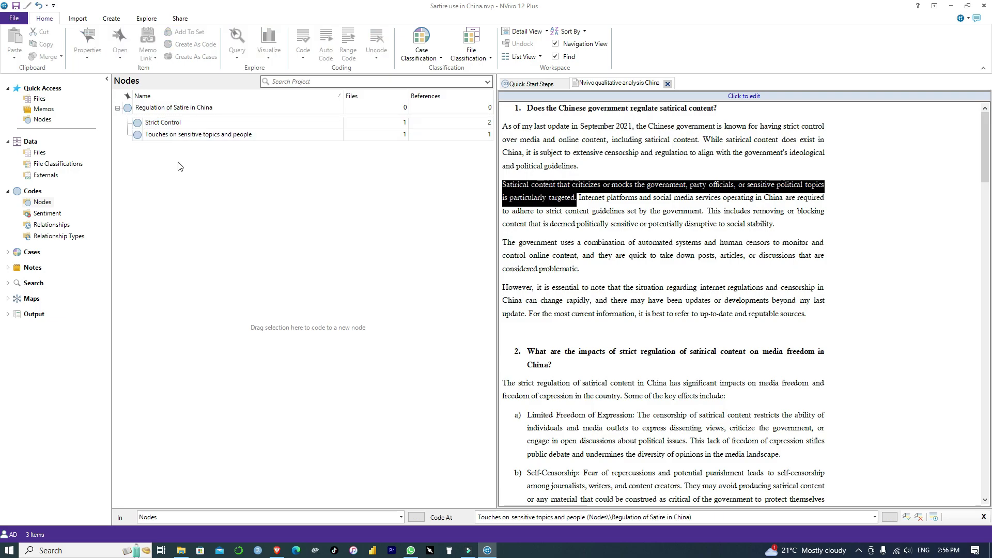
click(185, 124)
click(186, 124)
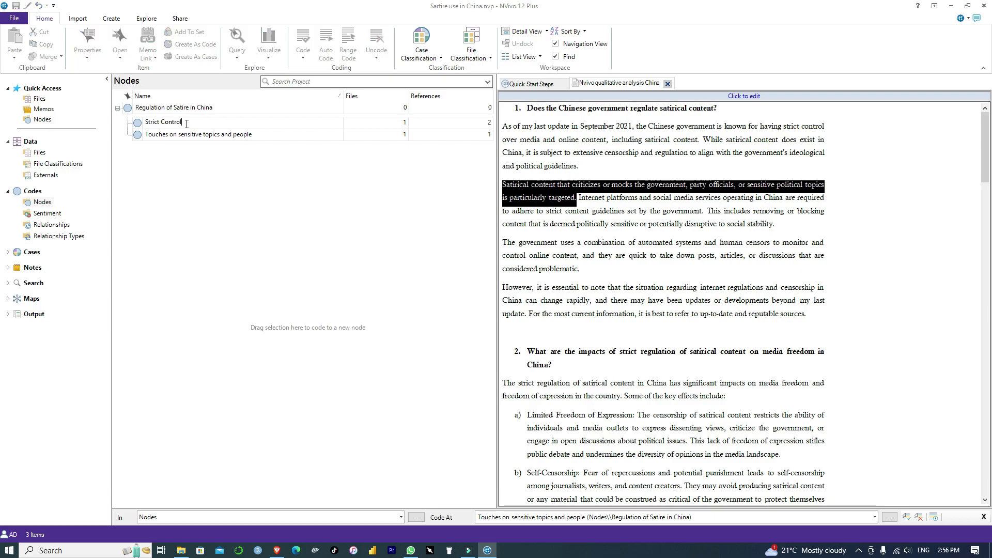
text(of S)
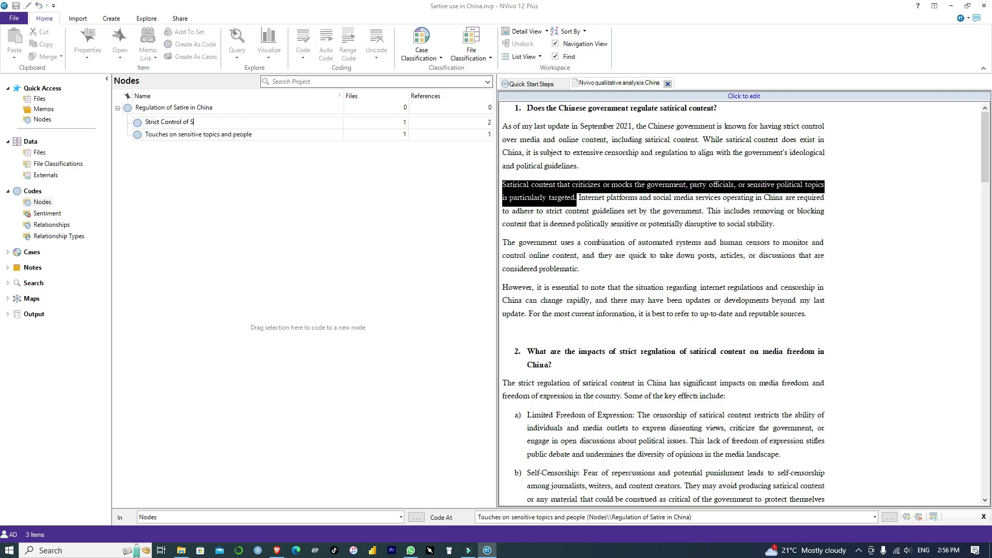
text(atire)
key(Return)
Code the paragraph about automated systems and human censors monitoring online content to a new top-level node named "Detection of Satirical Content".
drag(581, 267, 502, 243)
click(606, 273)
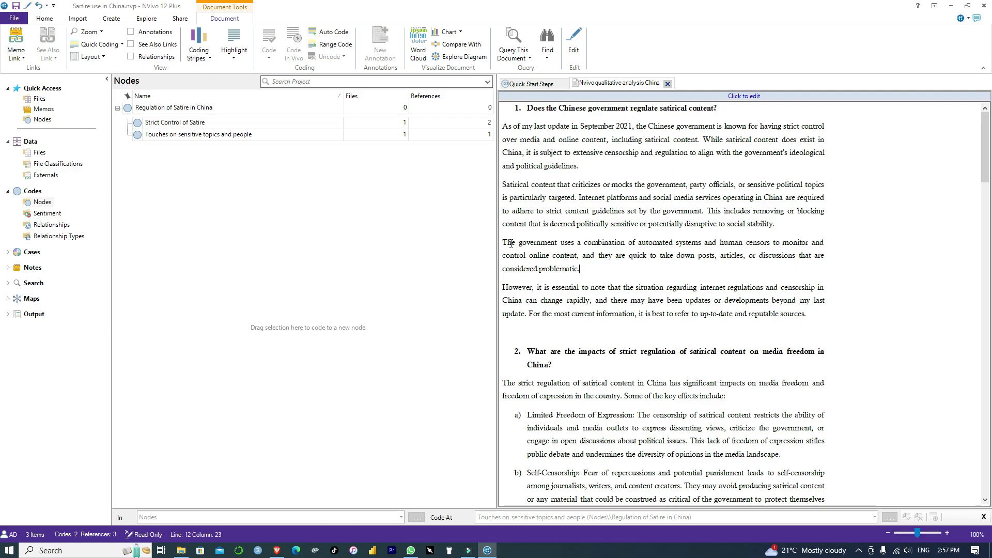
drag(510, 243, 583, 274)
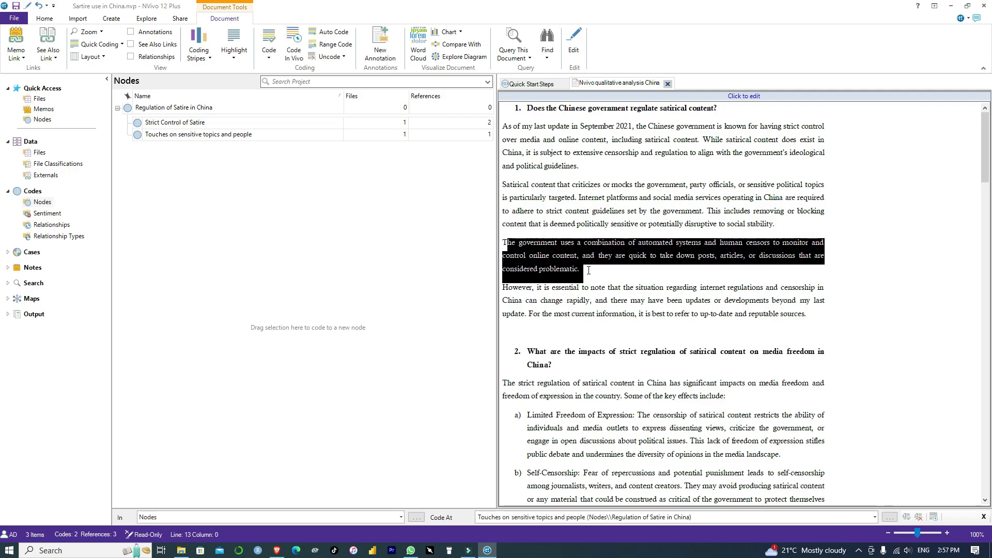
drag(503, 244, 582, 271)
right_click(517, 252)
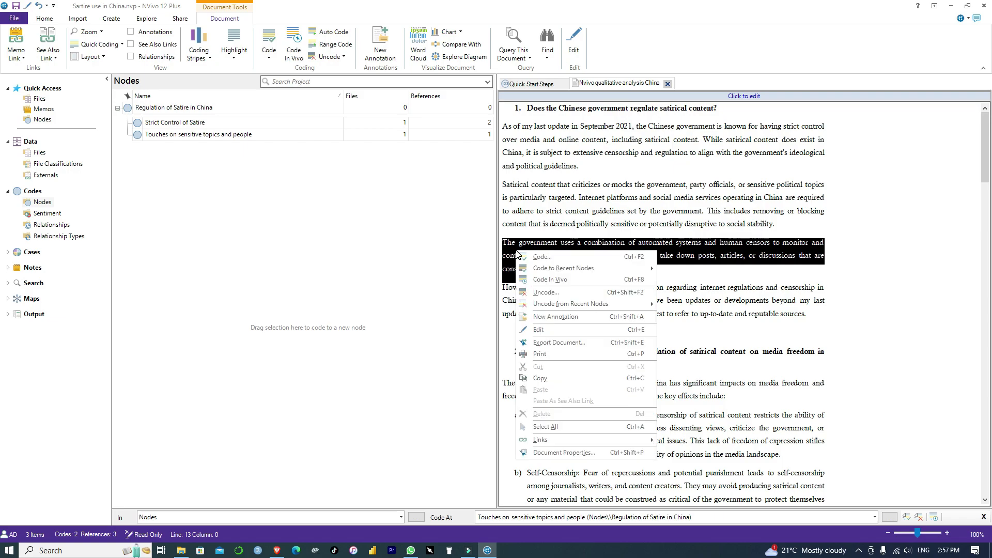
click(551, 258)
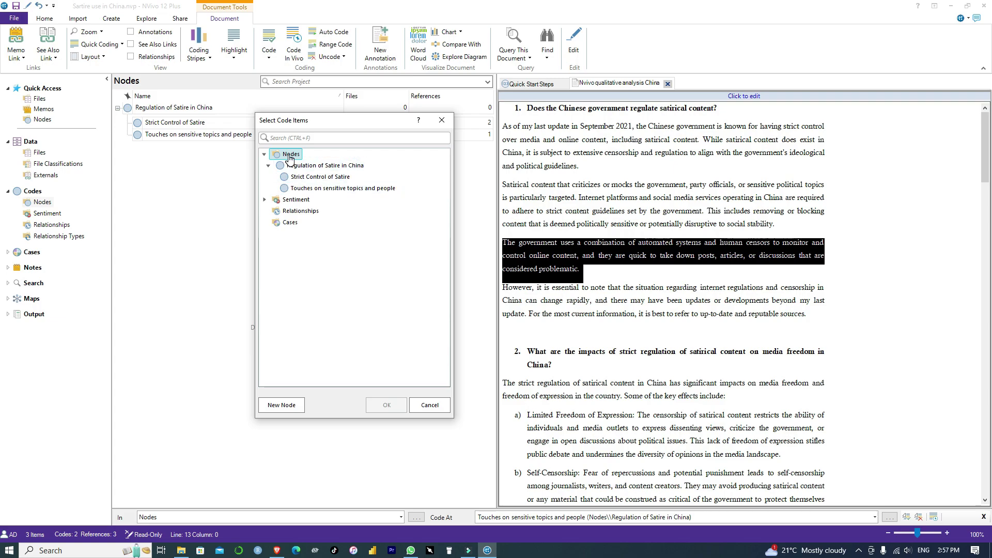
click(286, 406)
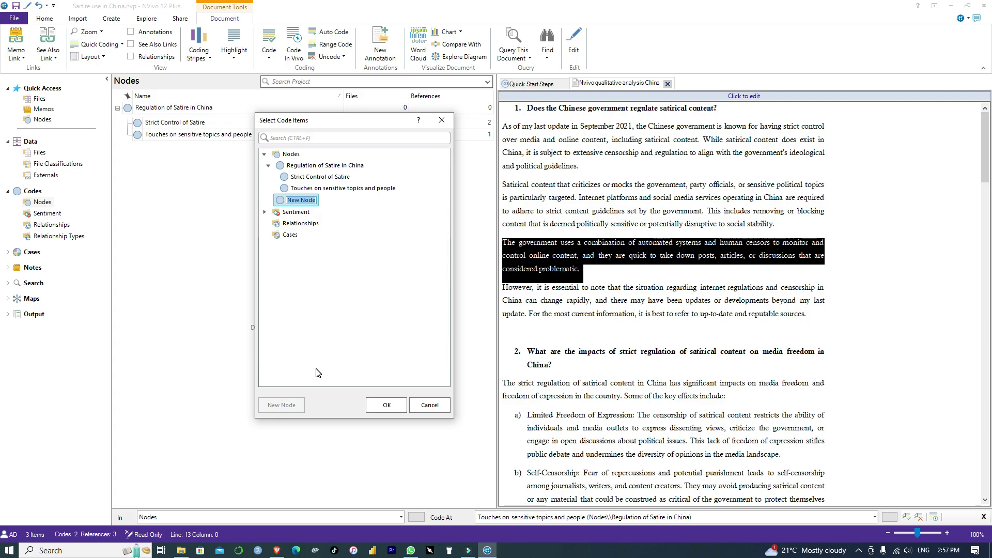
text(Detection of Satiri)
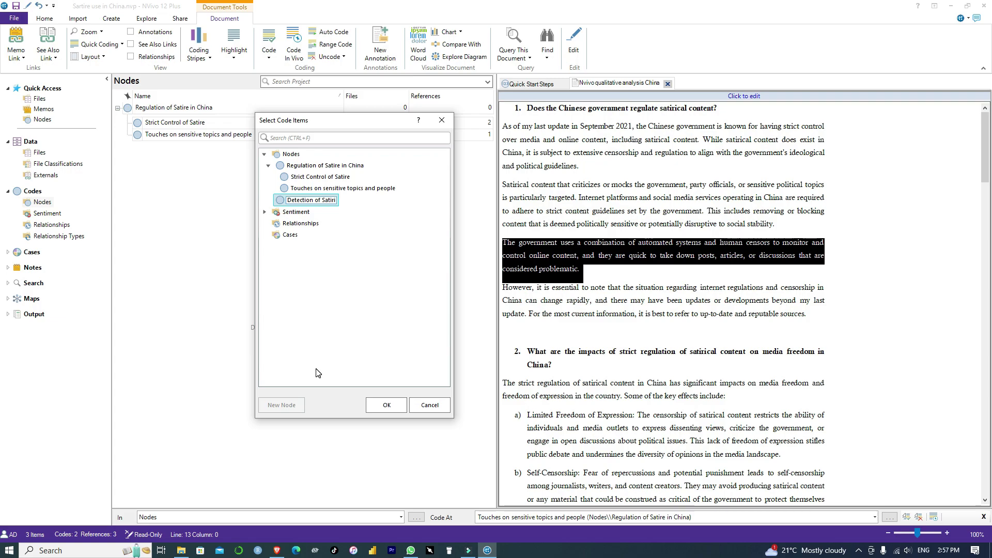
text(cal Content)
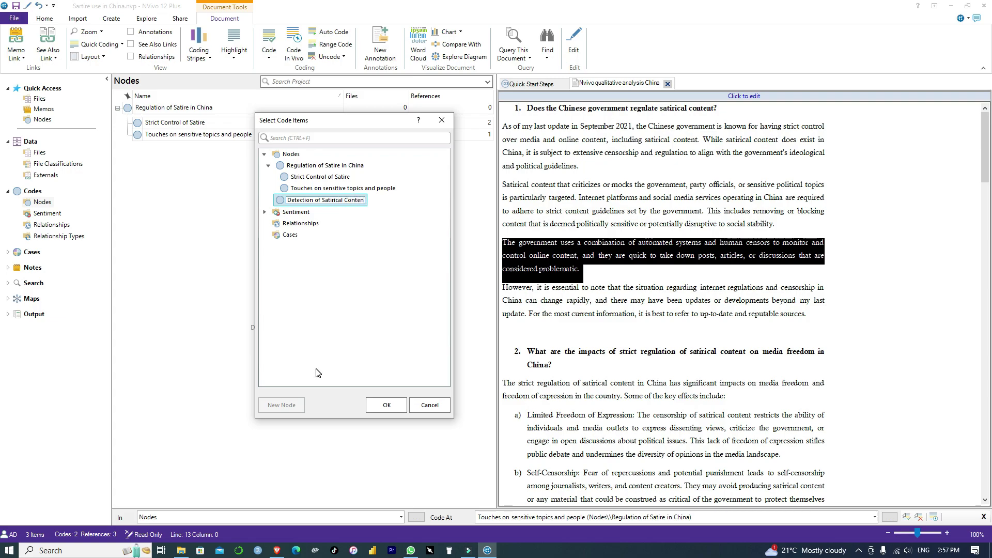
click(386, 405)
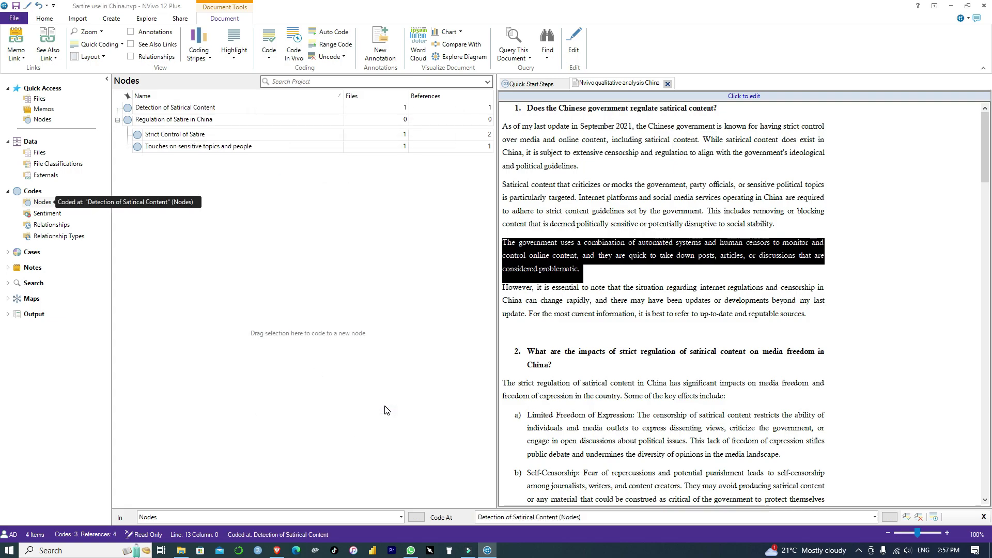
click(149, 108)
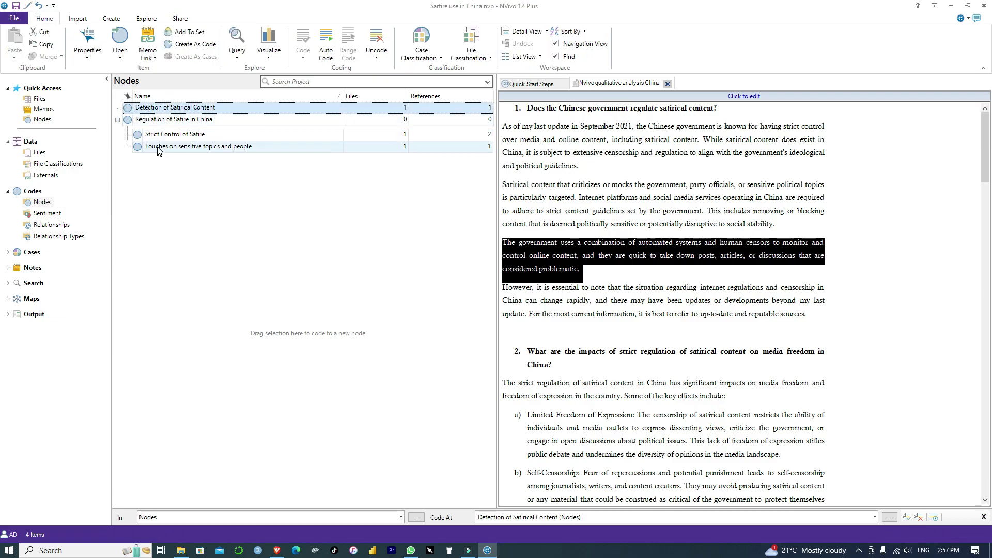
click(157, 121)
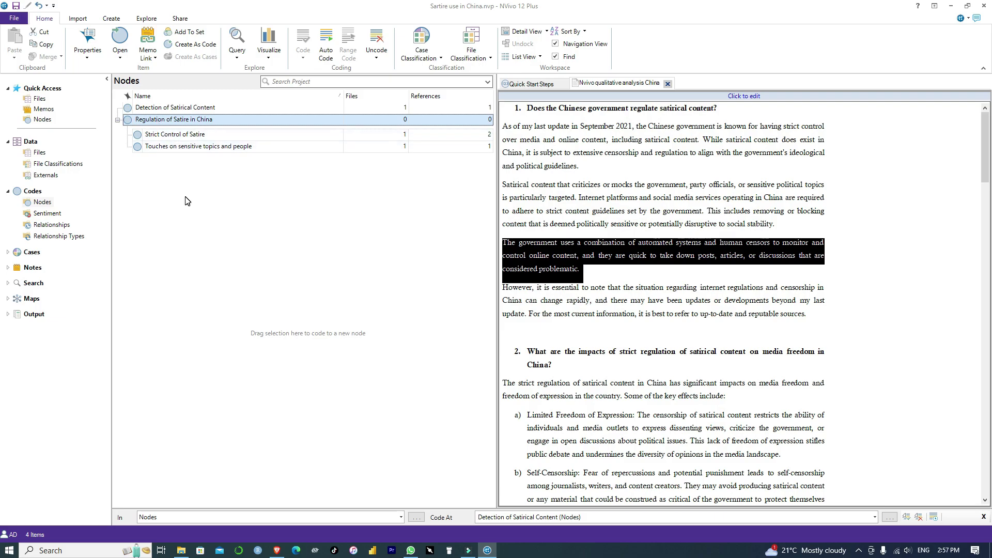
click(220, 146)
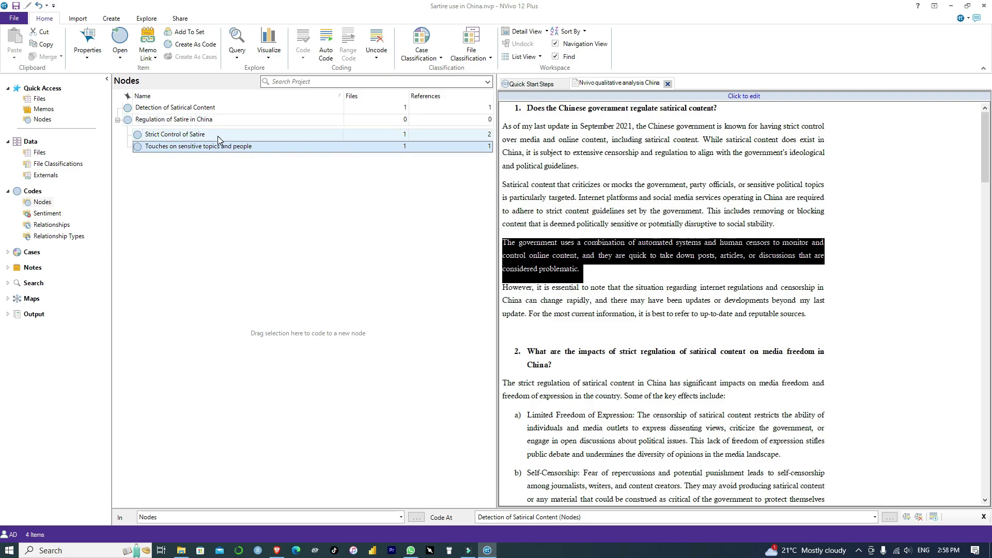
click(217, 109)
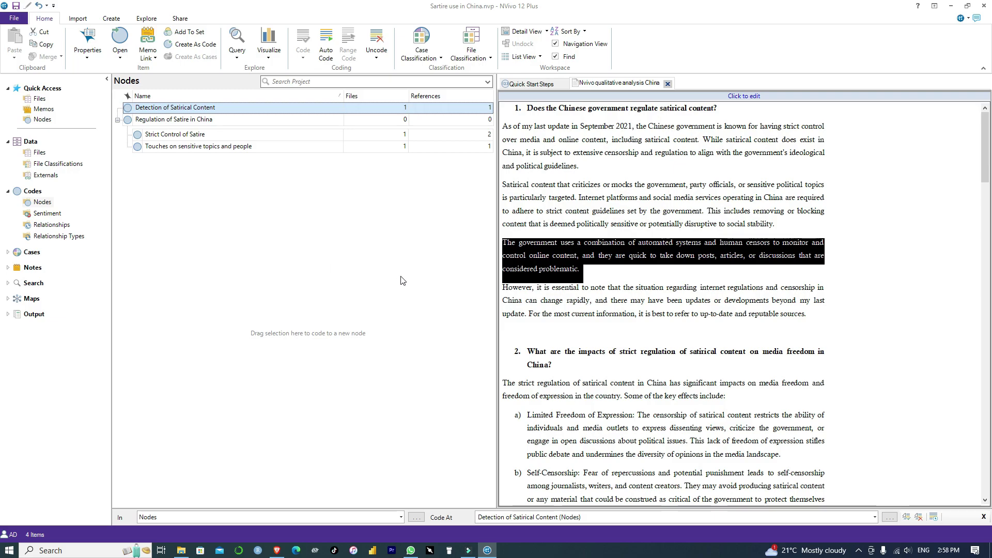
Read through the document's section 2 on the impacts of strict regulation of satirical content on media freedom in China.
scroll(557, 189, down, 4)
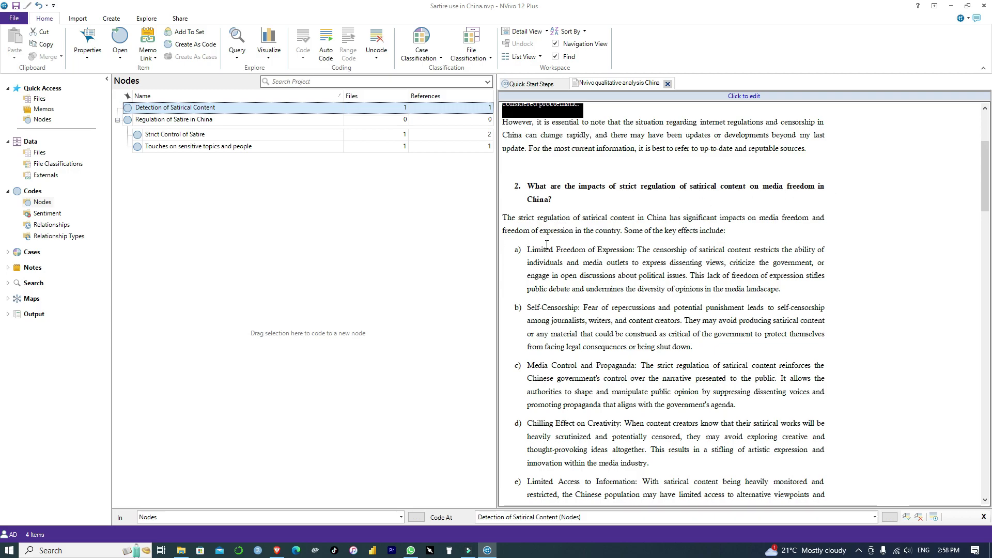
scroll(550, 239, down, 5)
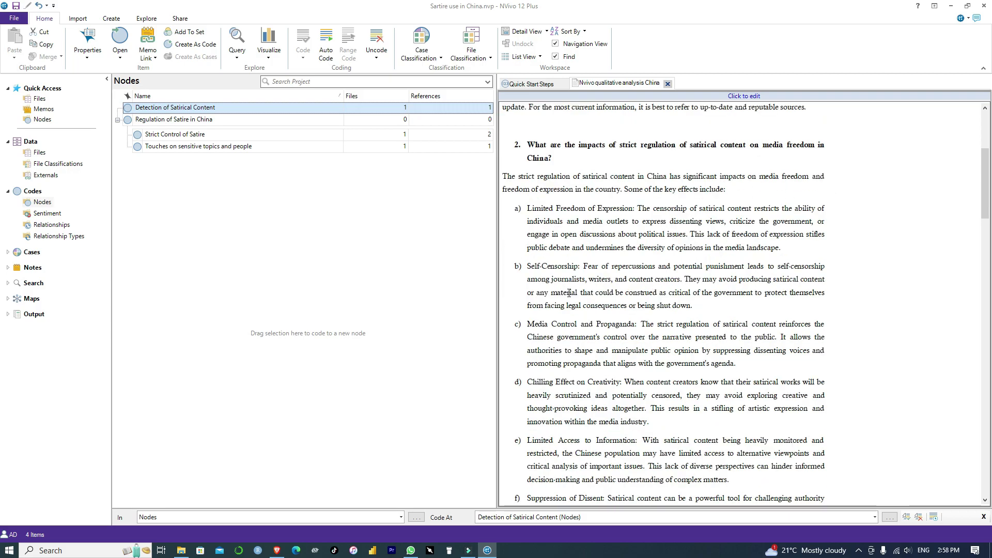
scroll(564, 291, up, 4)
scroll(564, 291, up, 1)
scroll(523, 210, down, 1)
scroll(566, 312, down, 1)
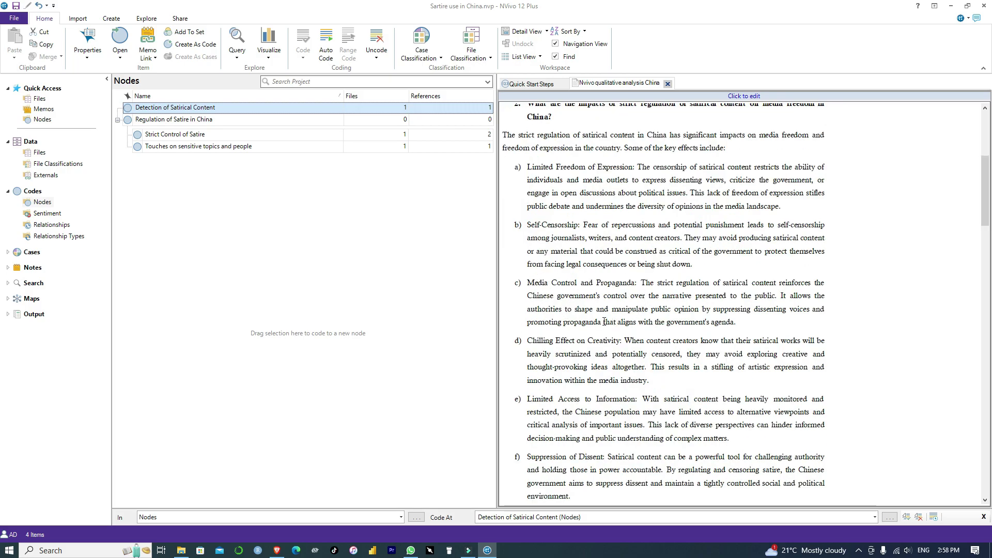
scroll(581, 288, down, 4)
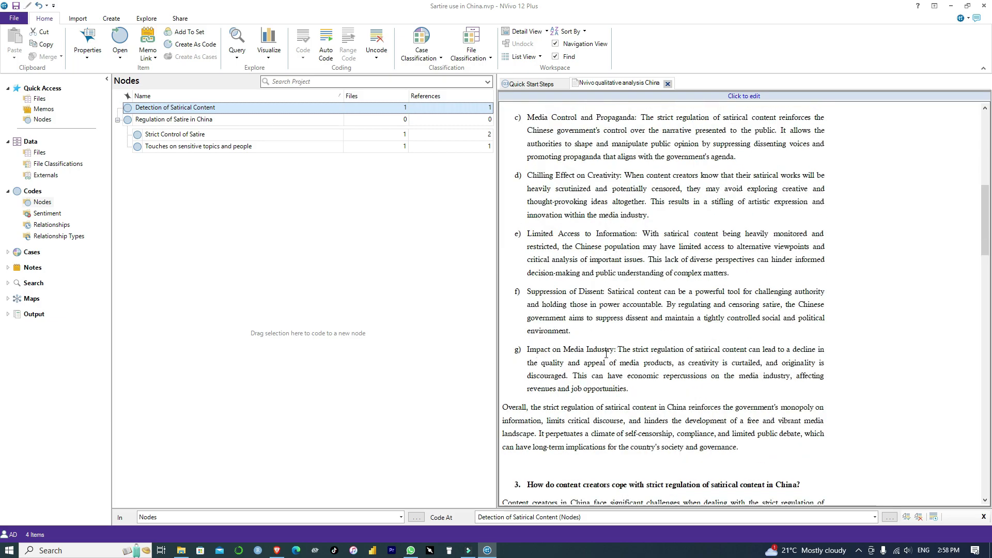
scroll(606, 355, up, 8)
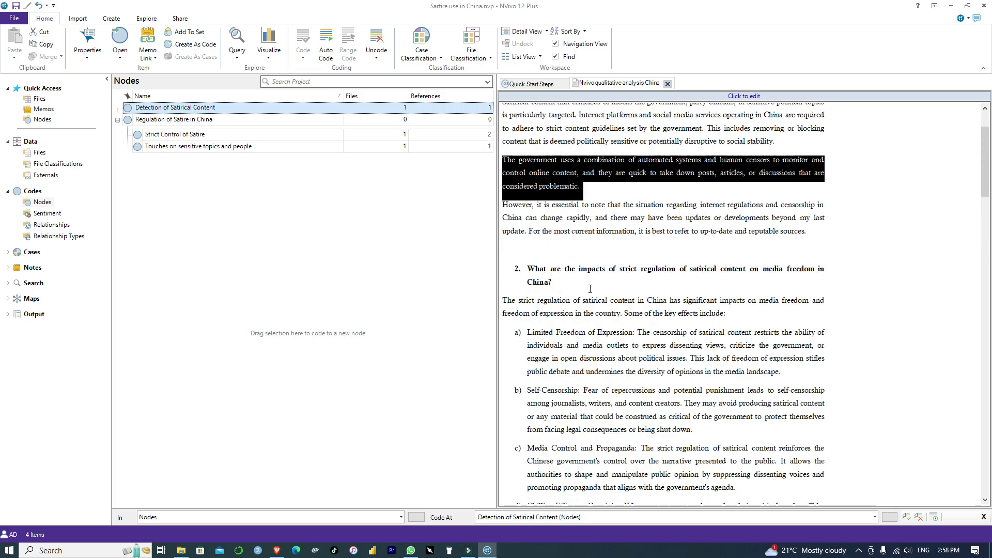
scroll(590, 289, down, 2)
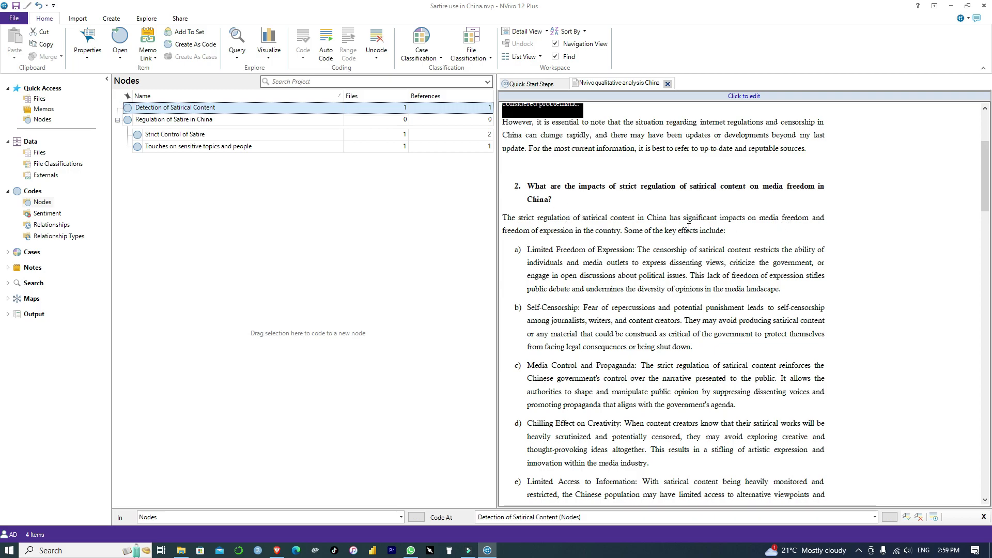
Code the sentence on strict regulation's significant impacts on media freedom and freedom of expression to a new top-level node named "Outcome of regulation".
drag(623, 230, 502, 218)
right_click(565, 220)
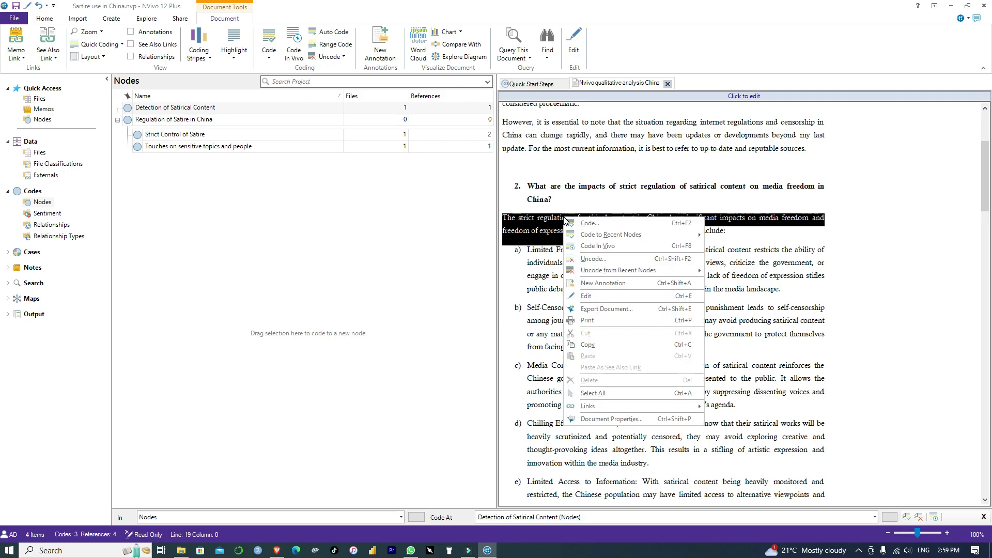
click(600, 223)
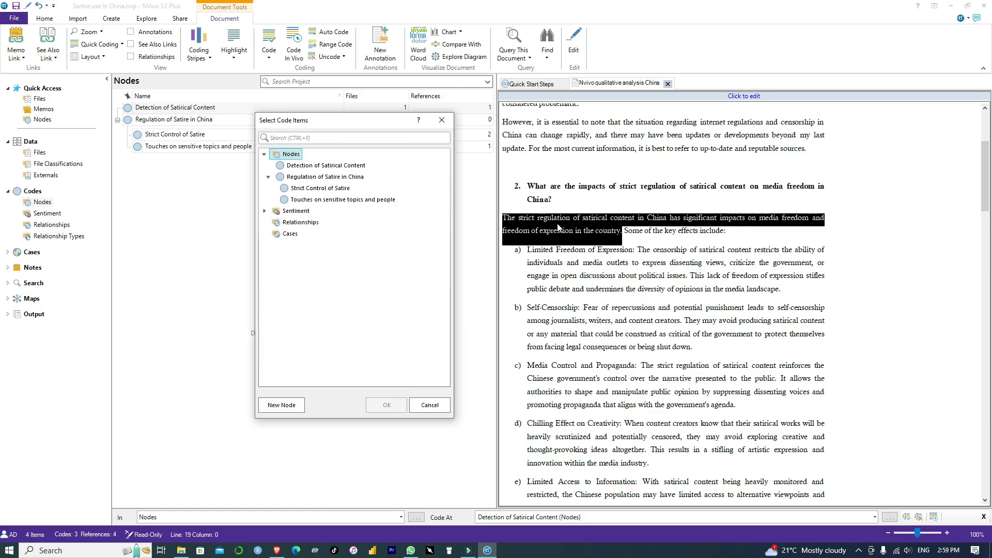
click(287, 406)
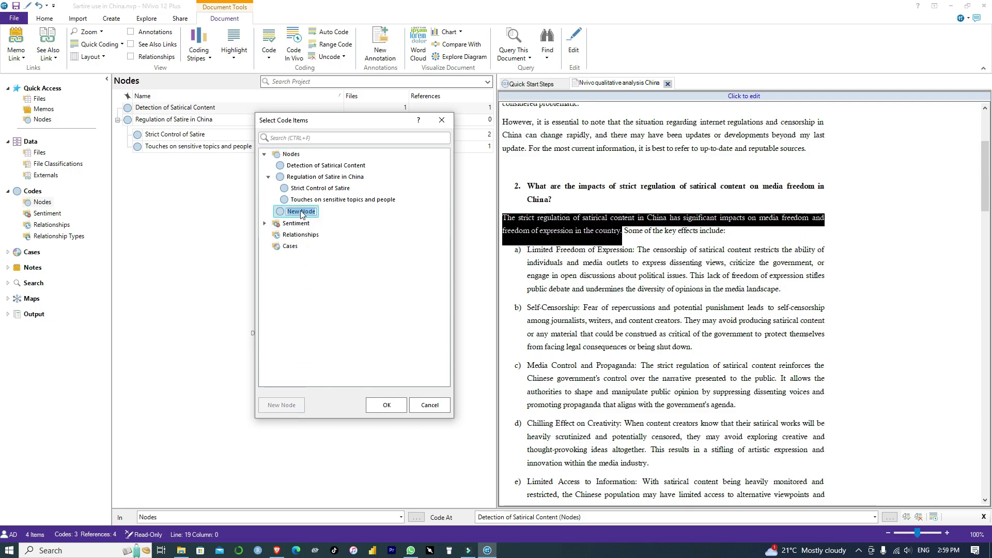
text(Outcome of )
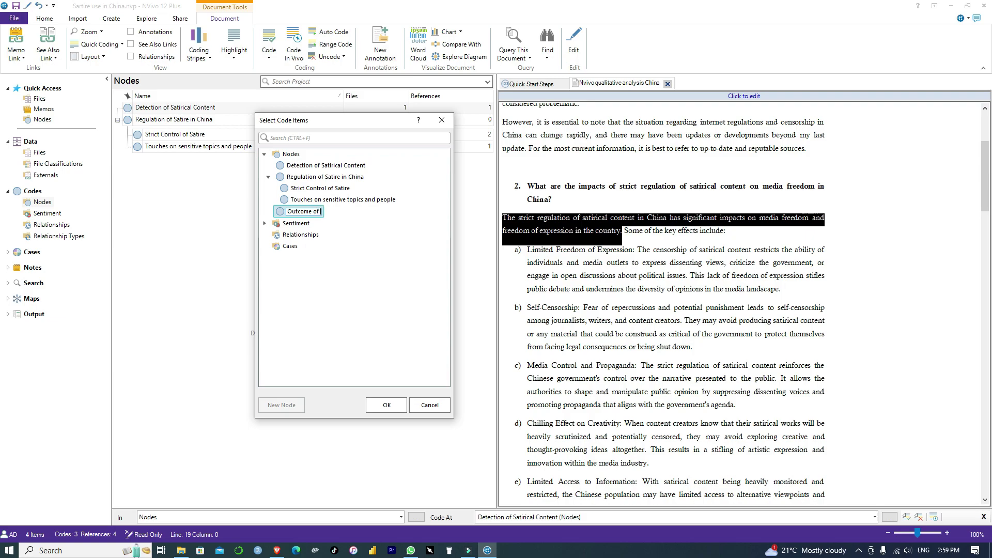
text(regulation of s)
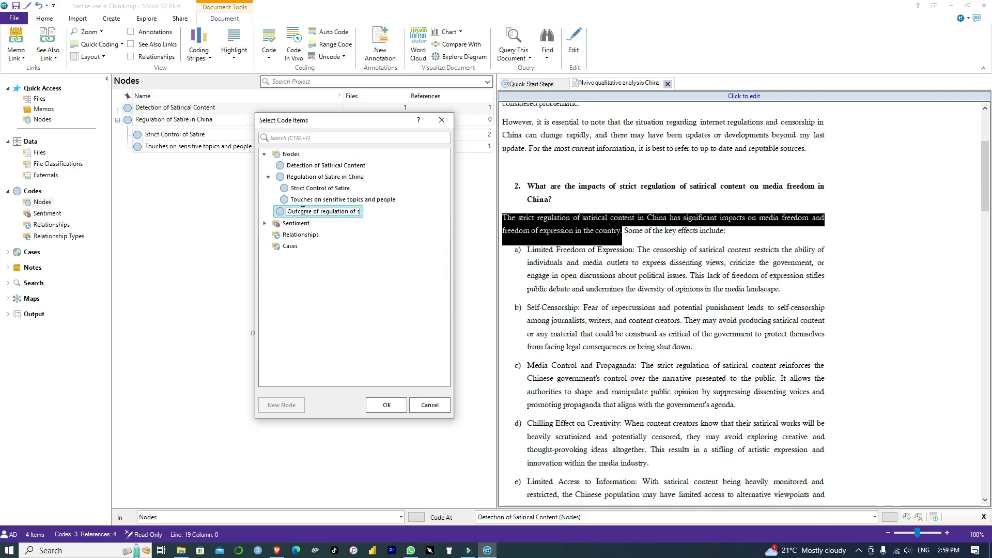
text(atirical content)
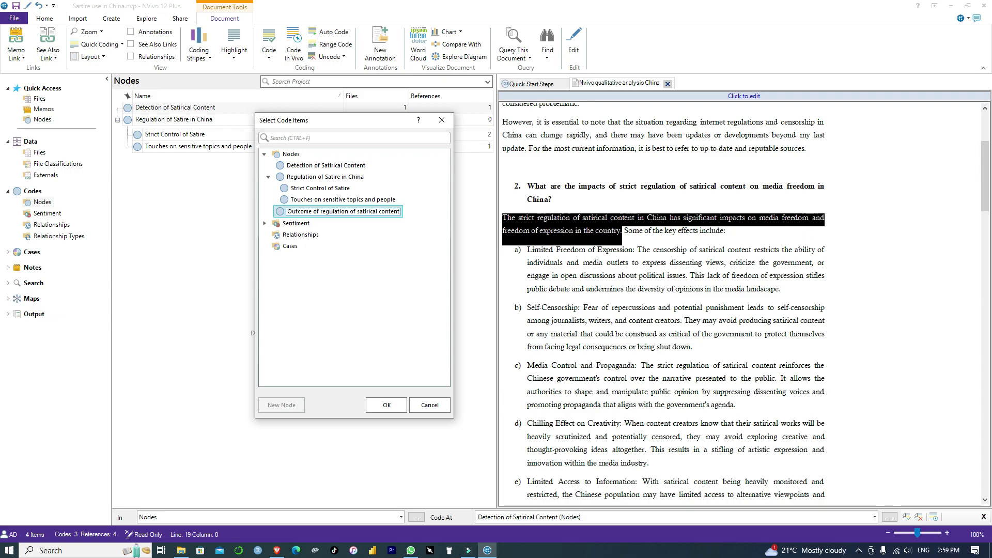
key(BackSpace)
key(BackSpace)
key(BackSpace)
key(BackSpace)
key(BackSpace)
key(BackSpace)
key(BackSpace)
key(BackSpace)
key(BackSpace)
key(BackSpace)
key(BackSpace)
key(BackSpace)
key(BackSpace)
key(BackSpace)
key(BackSpace)
key(BackSpace)
key(BackSpace)
key(BackSpace)
key(BackSpace)
key(BackSpace)
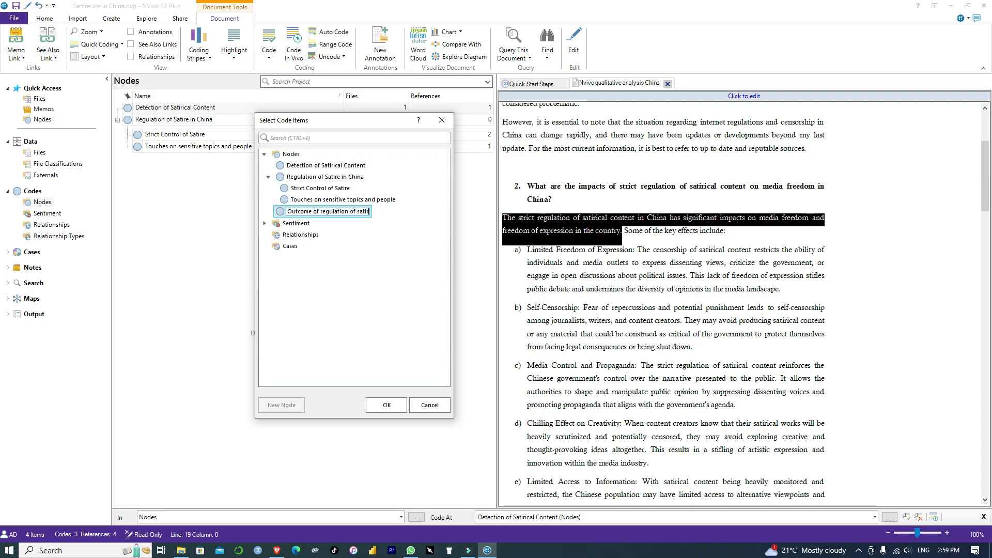
key(BackSpace)
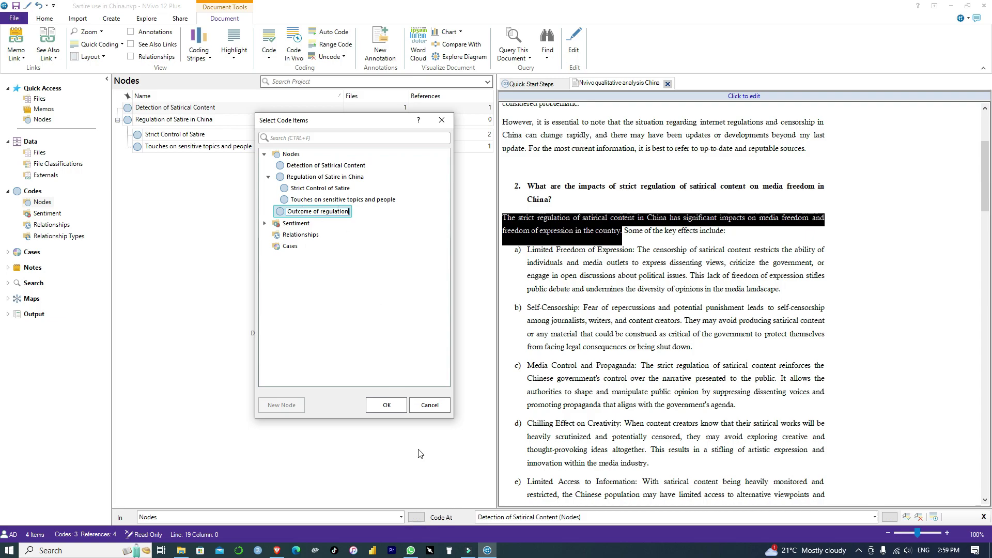
click(386, 406)
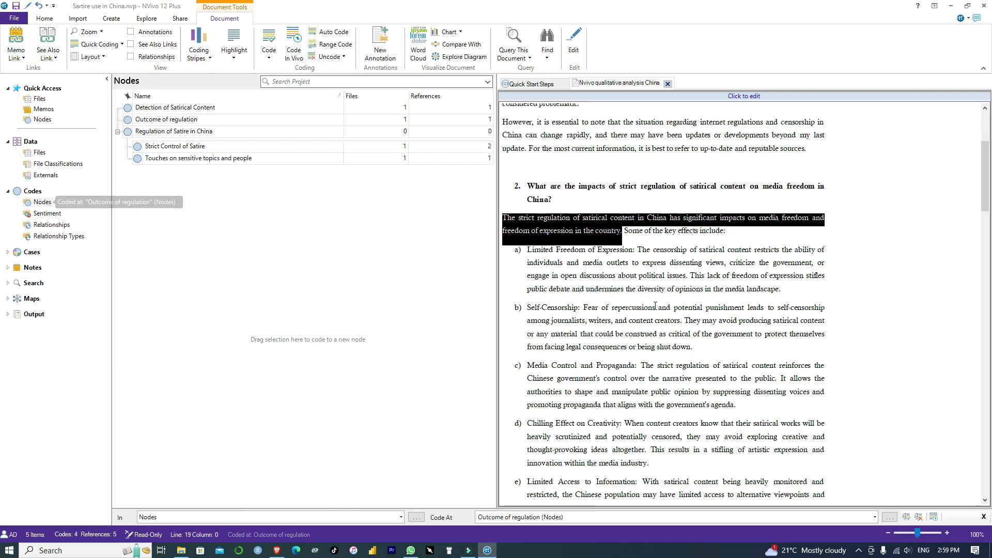
Code the sentence on censorship restricting dissenting views to a new child node "Limited Freedoms of Expressions" under "Outcome of regulation".
scroll(601, 261, down, 3)
scroll(554, 234, up, 2)
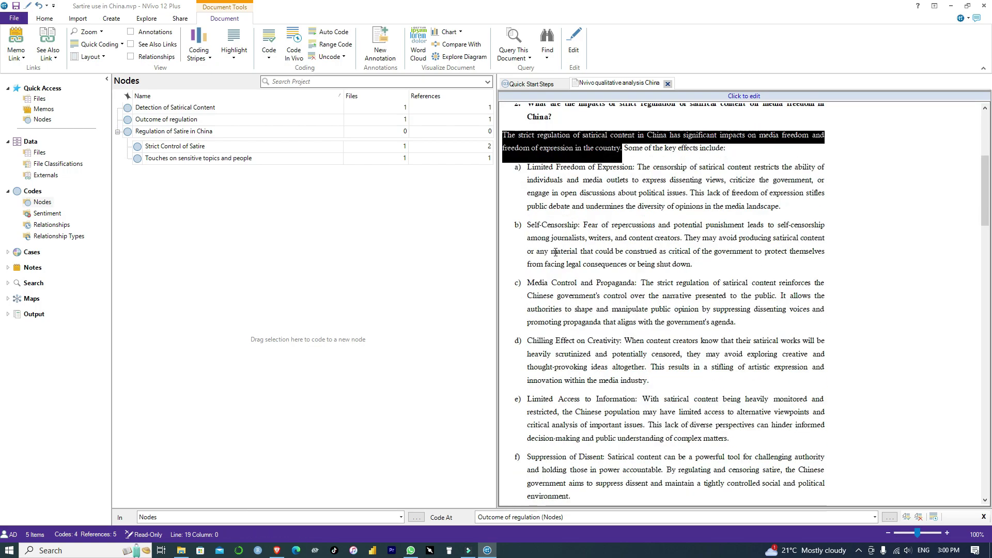
click(554, 233)
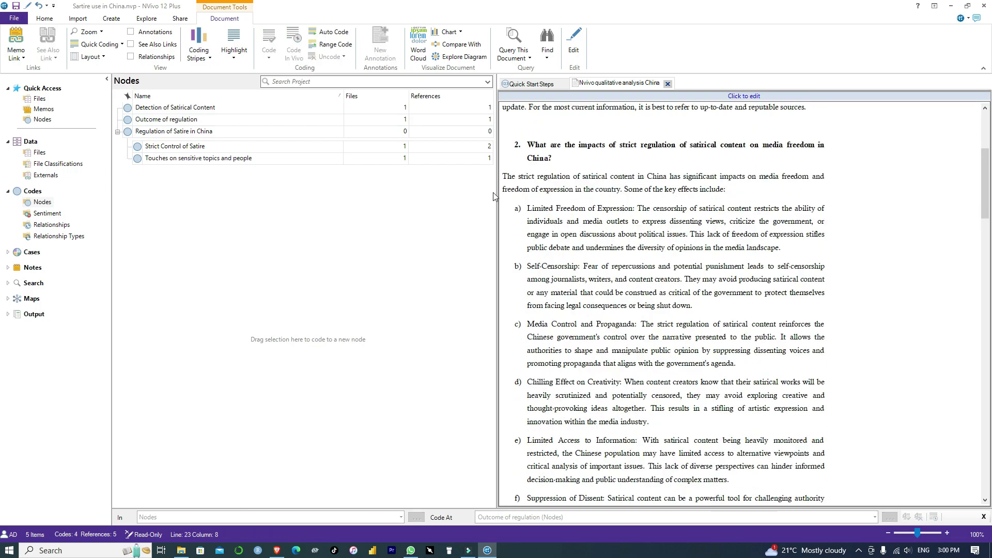
drag(528, 208, 636, 208)
click(678, 236)
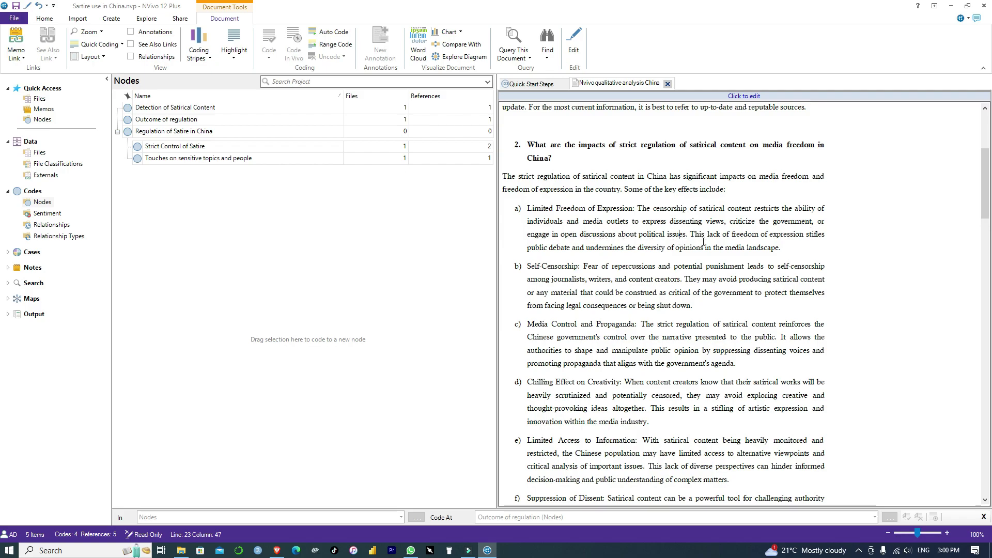
drag(687, 236, 639, 208)
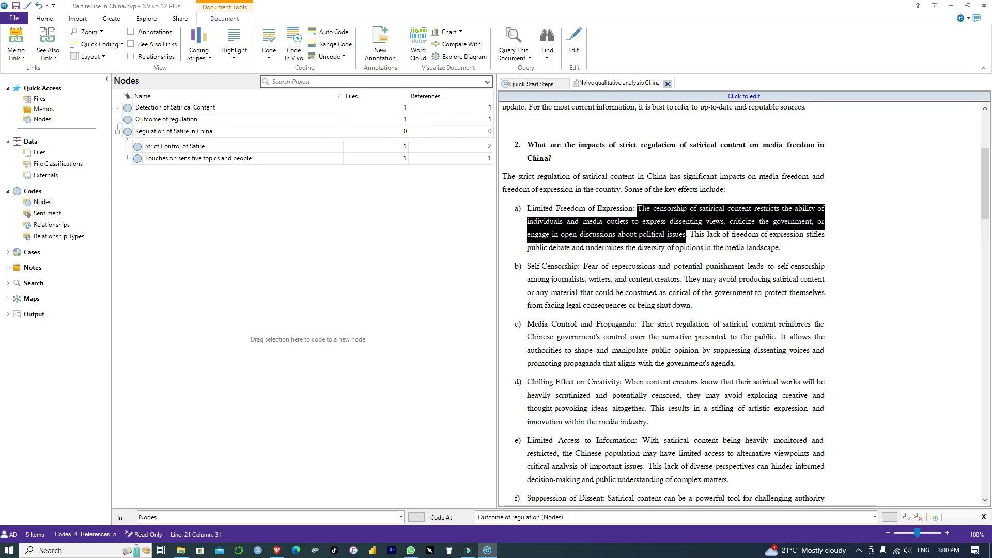
right_click(644, 208)
click(679, 217)
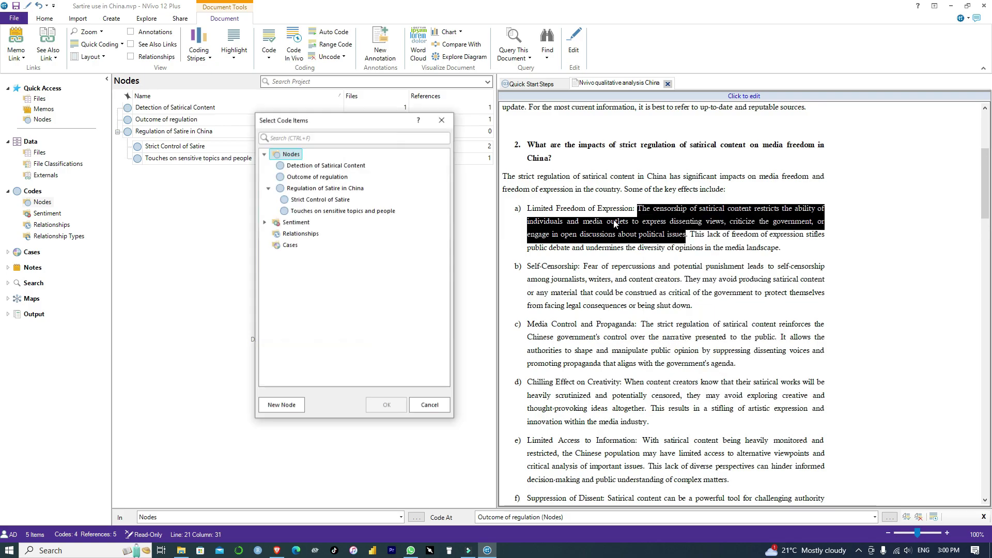
click(314, 179)
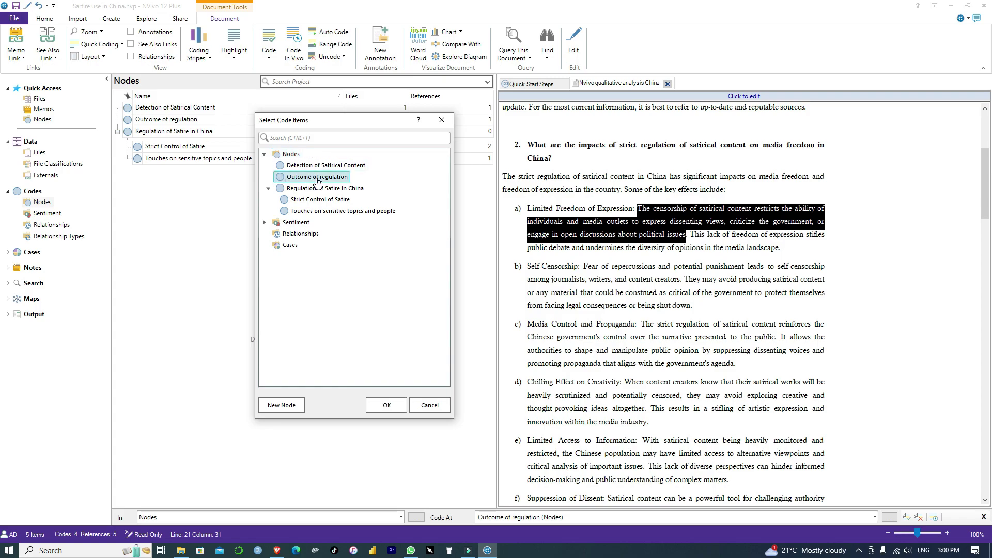
click(287, 406)
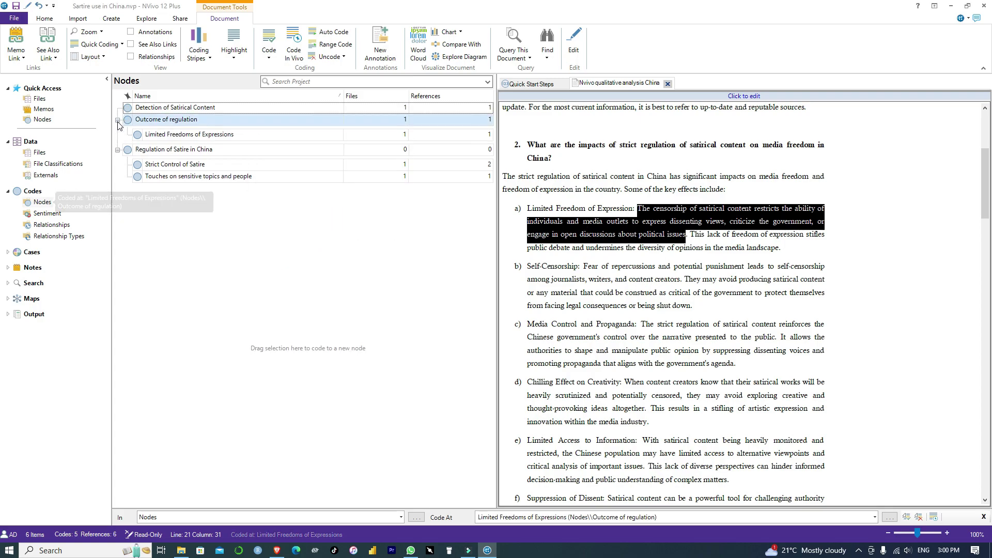
click(250, 137)
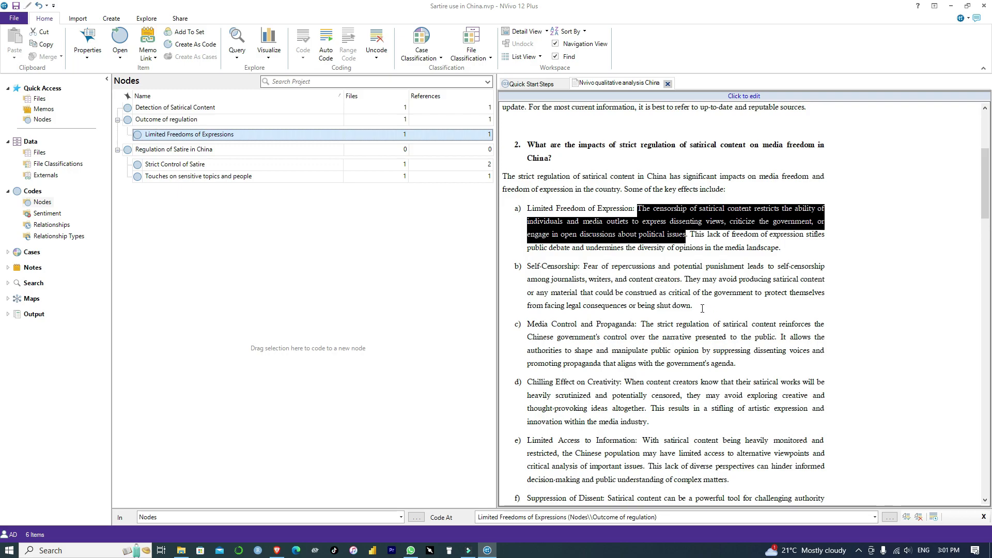
Code the Self-Censorship passage in item b to a new child node "Fear of repurcussions and punishment" under "Outcome of regulation".
drag(693, 305, 584, 266)
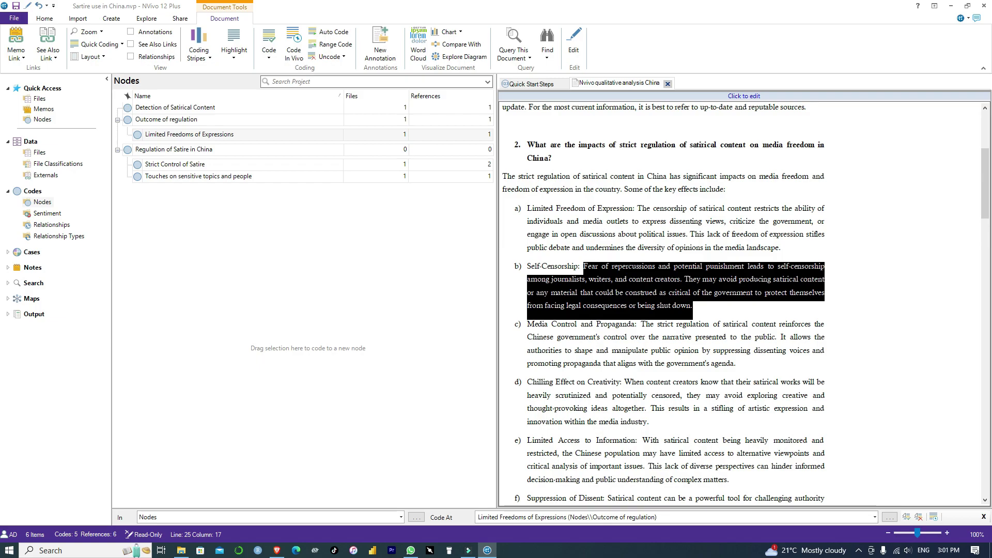
right_click(611, 290)
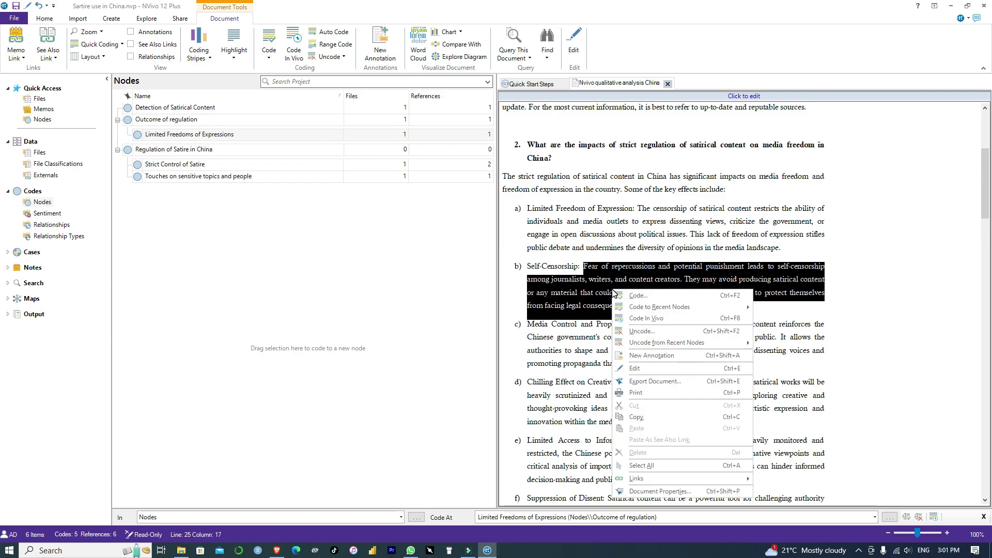
click(628, 298)
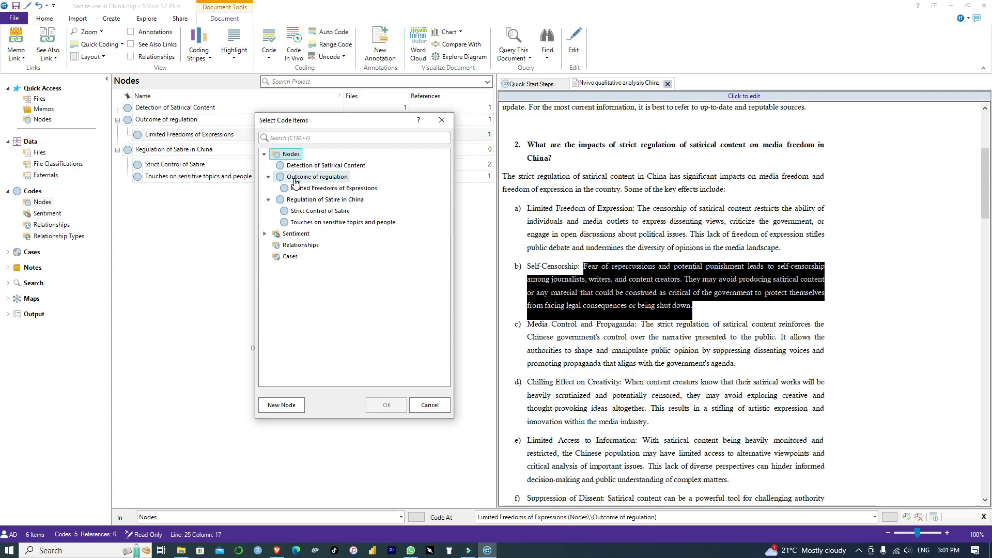
click(296, 178)
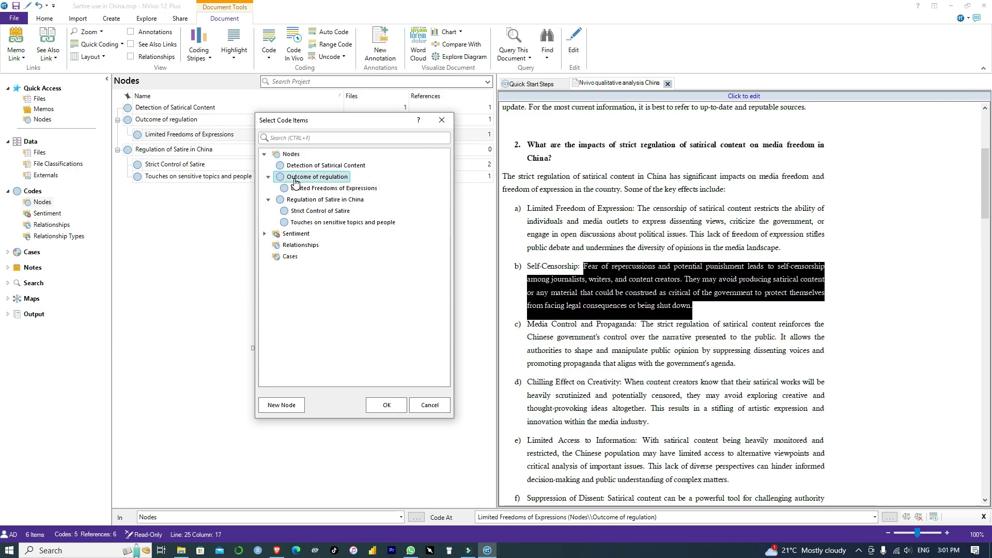
click(281, 405)
text(Fear of repercussions and punishment)
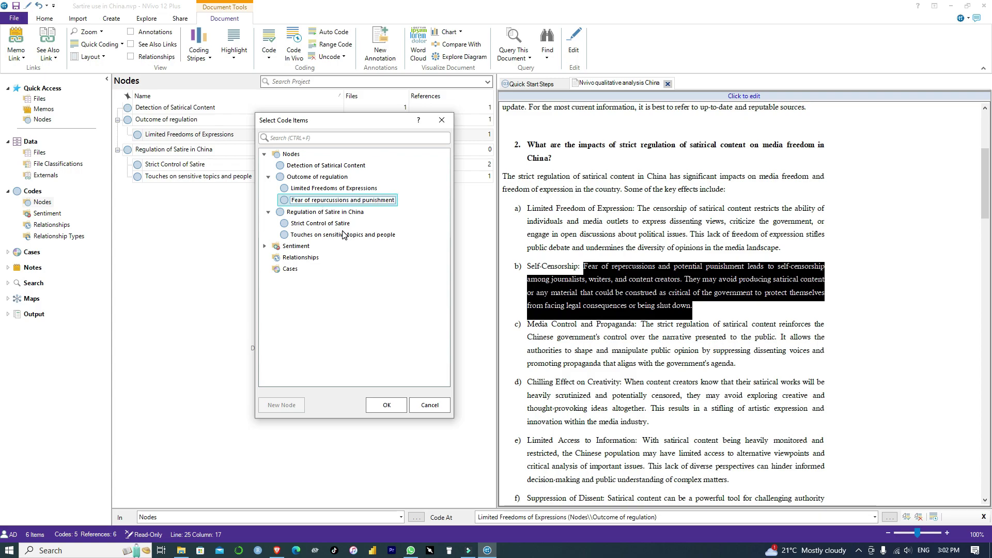
click(385, 409)
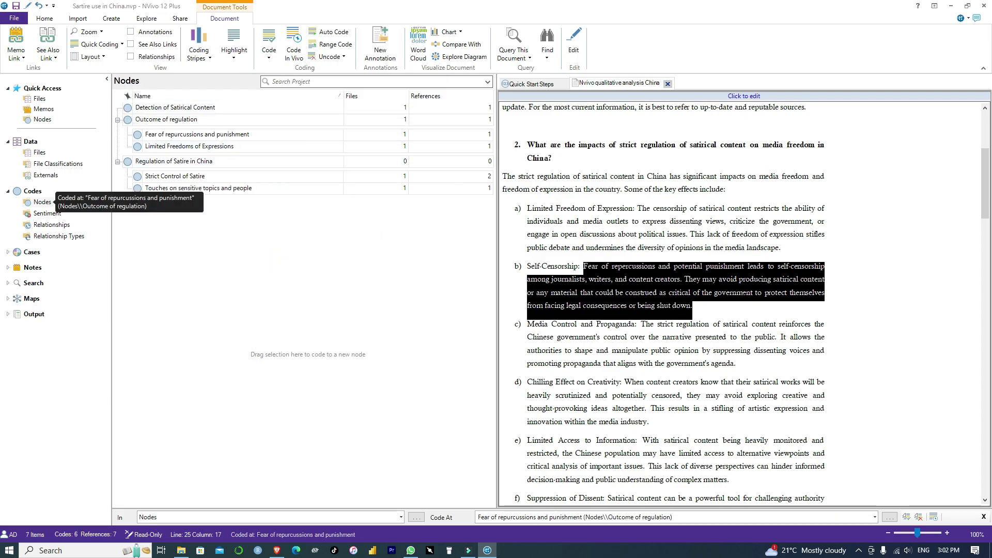
Code the sentence on authorities shaping public opinion in item c to a new "Outcome of regulation" child node, "Authorities manipulate public perceptions".
scroll(655, 252, down, 10)
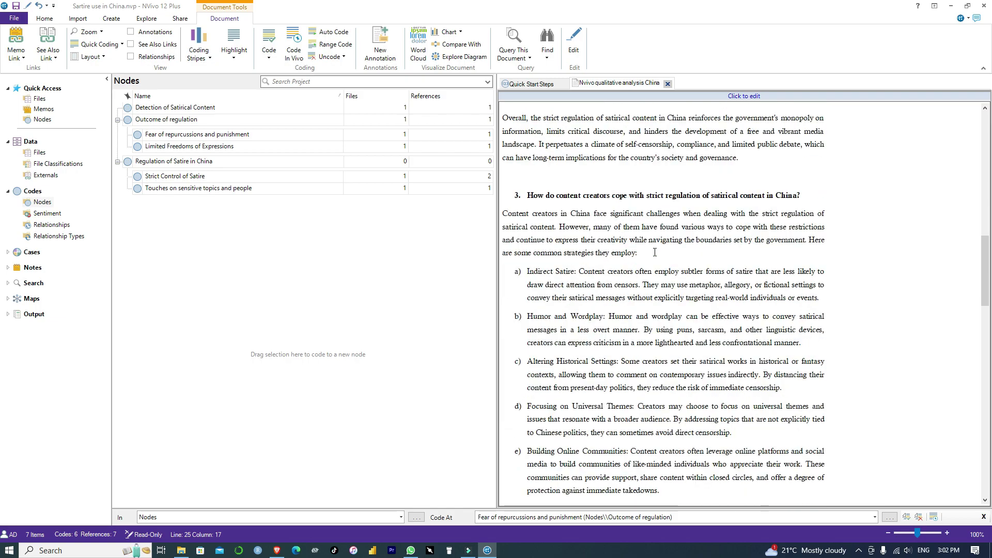
scroll(655, 252, down, 4)
scroll(626, 233, up, 3)
scroll(625, 233, down, 20)
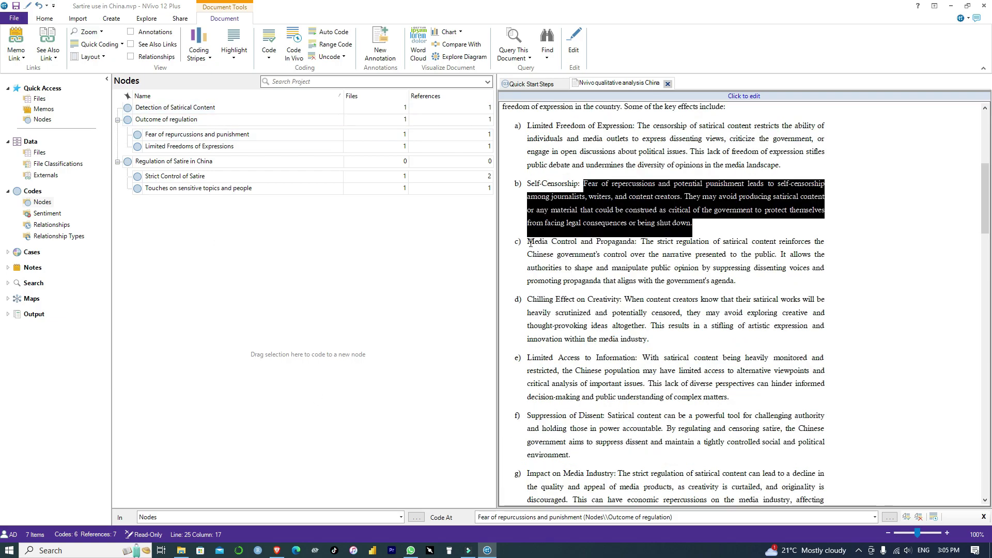
drag(734, 284, 781, 254)
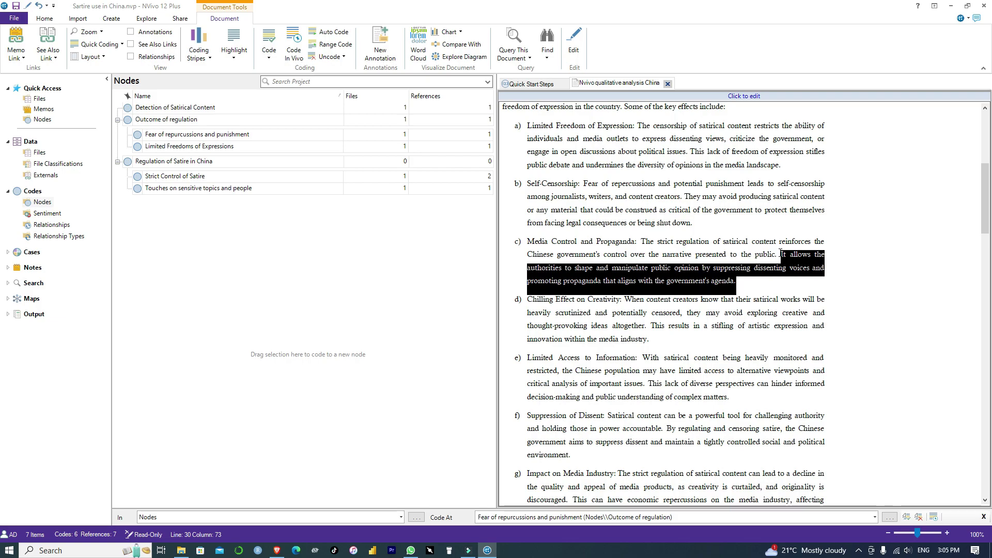
key(ctrl+F2)
click(281, 405)
text(Manipulate public perceptions)
key(ctrl+a)
text(Authorities manipulate public perceptions)
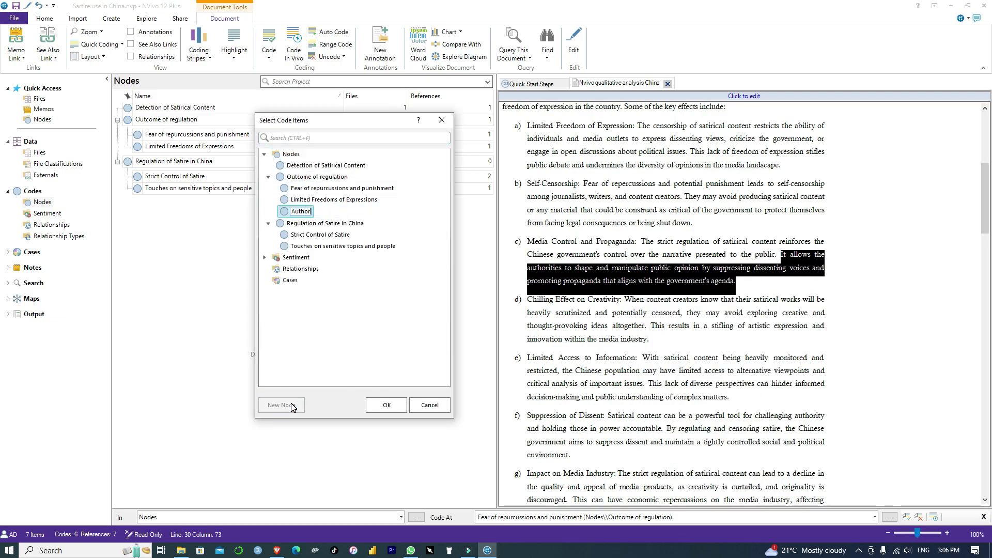
key(Return)
key(Return)
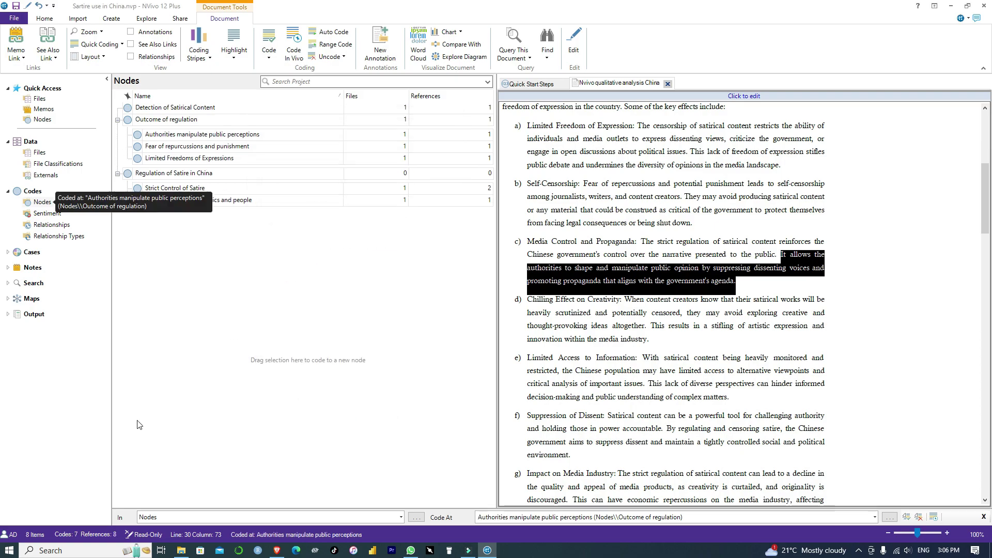
Code item d's text on avoiding creative ideas and stifled artistic expression to a new "Outcome of regulation" child node, "Kills content creation creativity".
drag(650, 340, 687, 313)
key(ctrl+F2)
click(317, 177)
click(281, 405)
text(Kills content creation creativity)
click(398, 411)
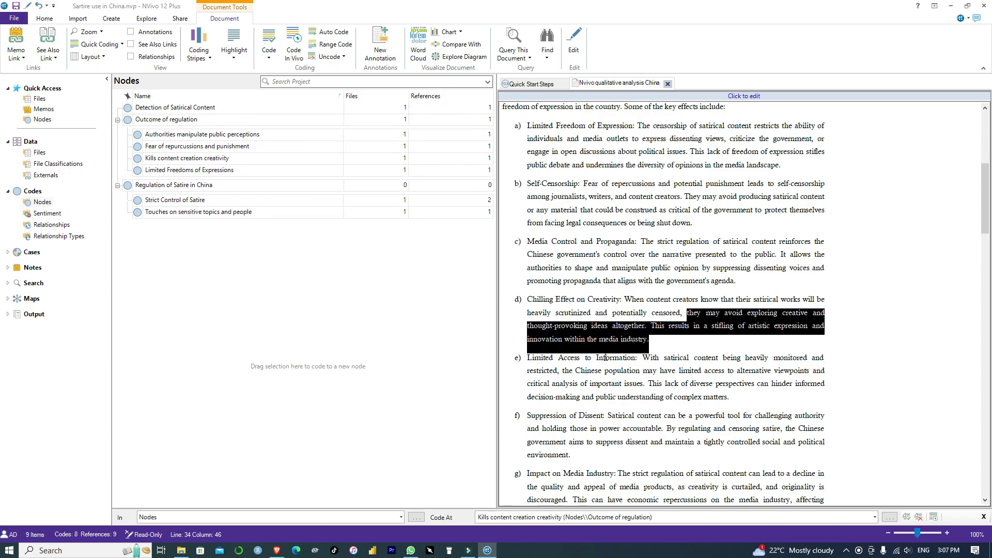
Code item e's text on the population's limited access to alternative viewpoints to a new "Outcome of regulation" child node, "Hinders effective decison making".
scroll(599, 300, down, 2)
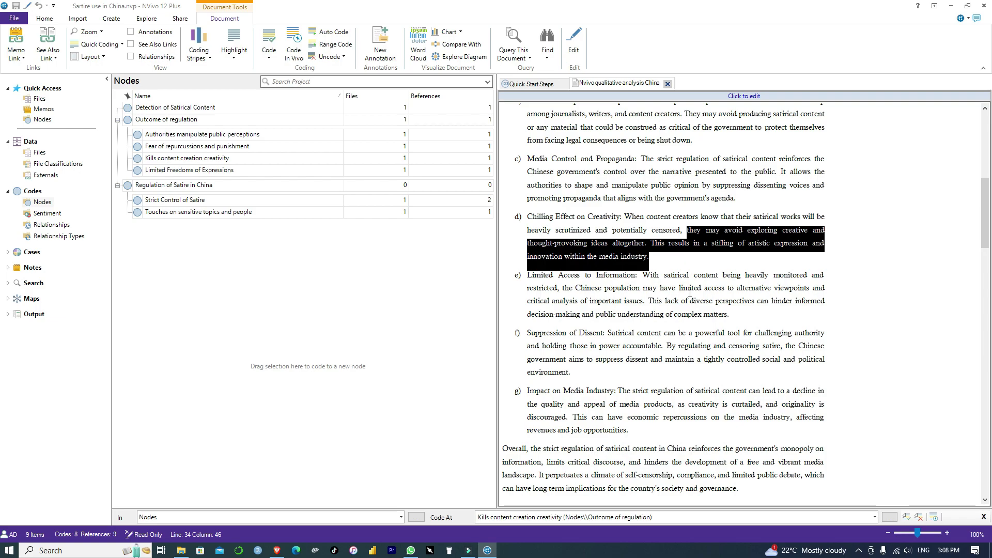
drag(755, 313, 563, 288)
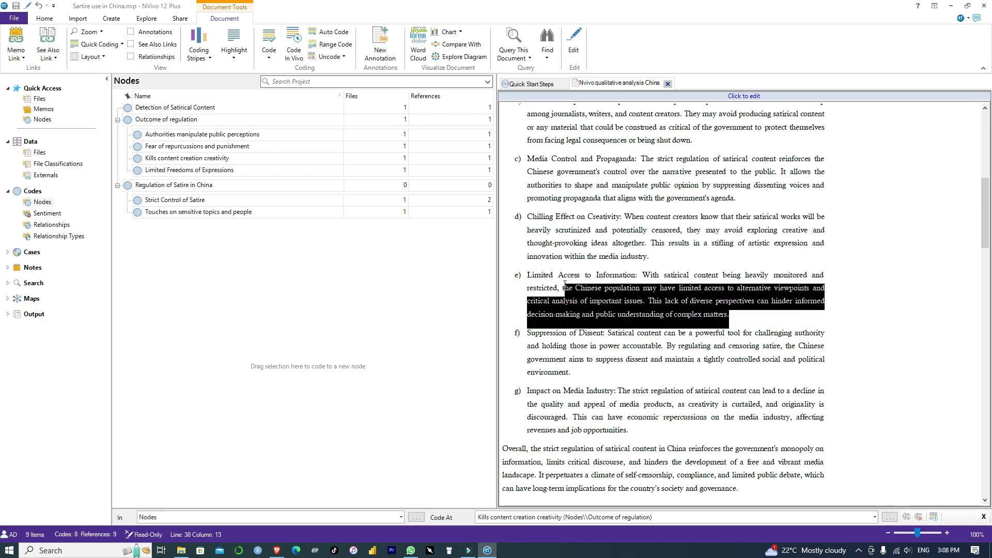
right_click(576, 290)
click(620, 418)
click(317, 177)
click(281, 405)
text(Hinders effective decison making)
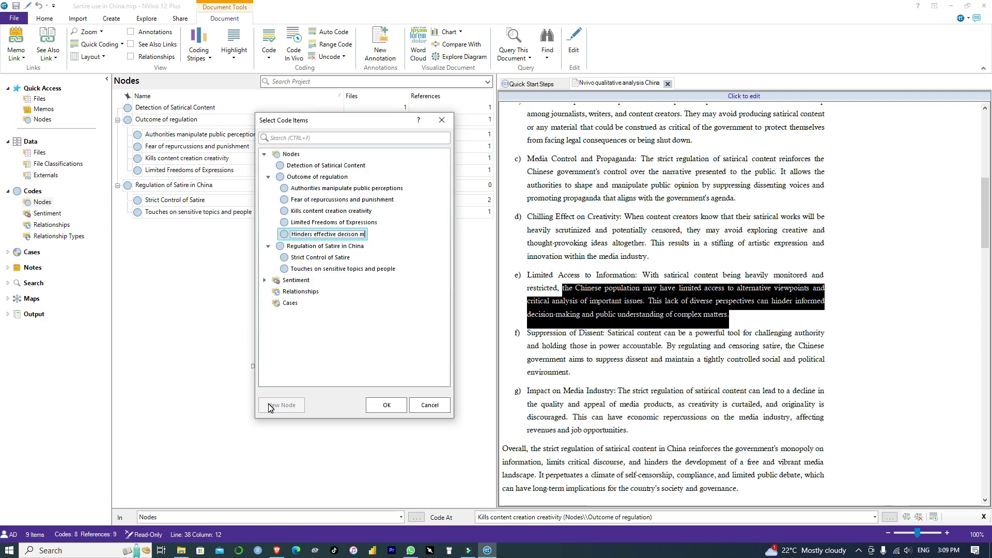
key(Return)
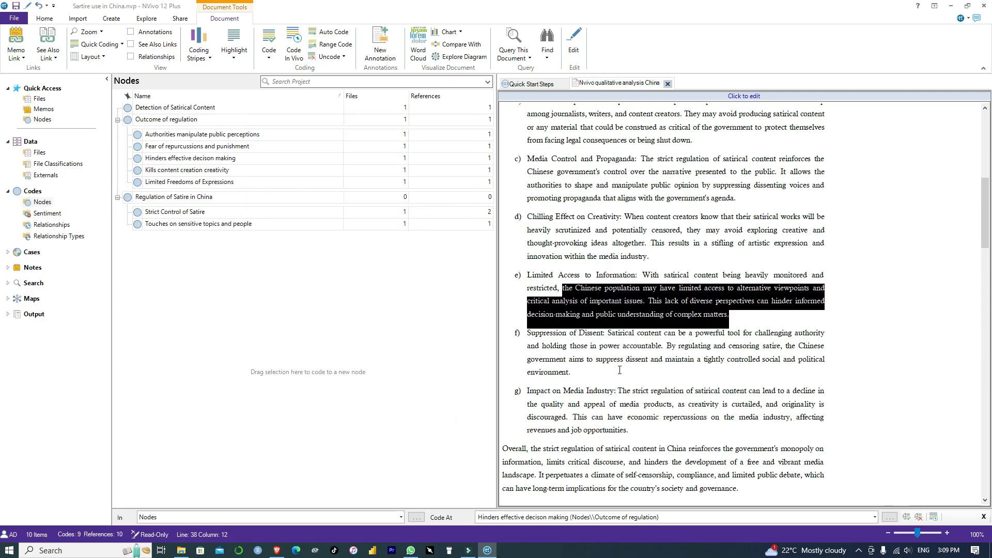
Code the Impact on Media Industry passage in item g to a new "Outcome of regulation" child node, "Decline in revenues from creative media".
click(572, 374)
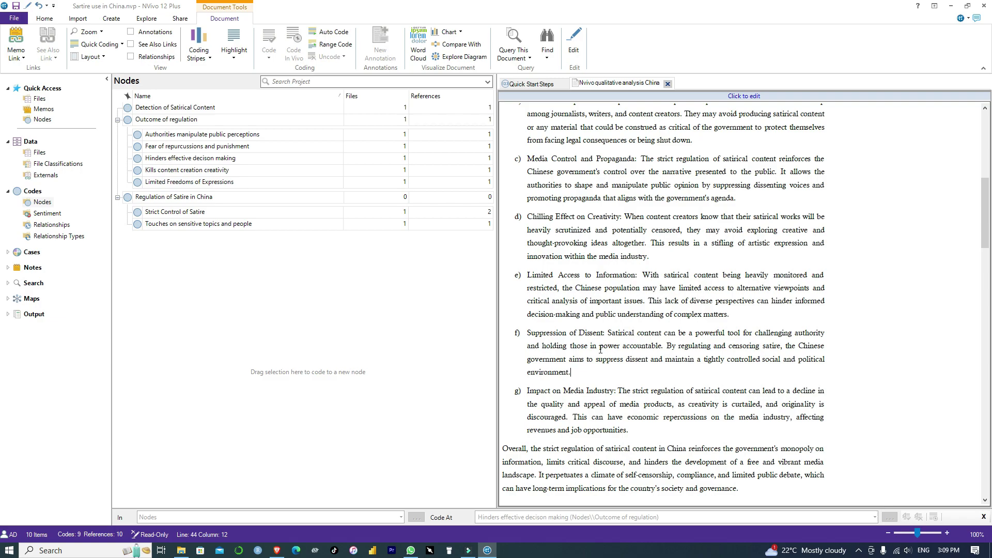
scroll(645, 349, down, 2)
click(661, 350)
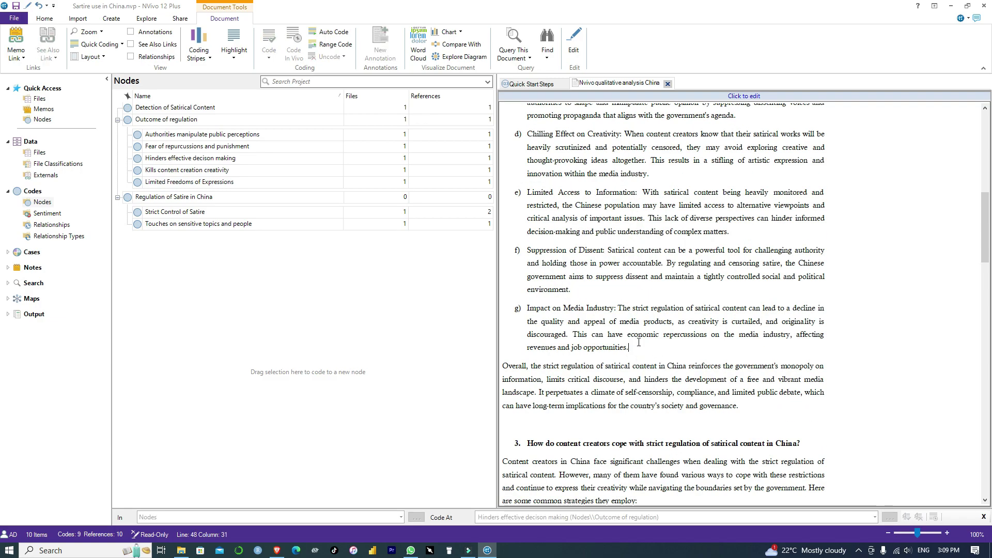
shift+click(618, 308)
right_click(564, 346)
click(733, 160)
click(282, 405)
text(Decline in revenues from creative media)
key(Return)
key(Return)
scroll(610, 395, down, 4)
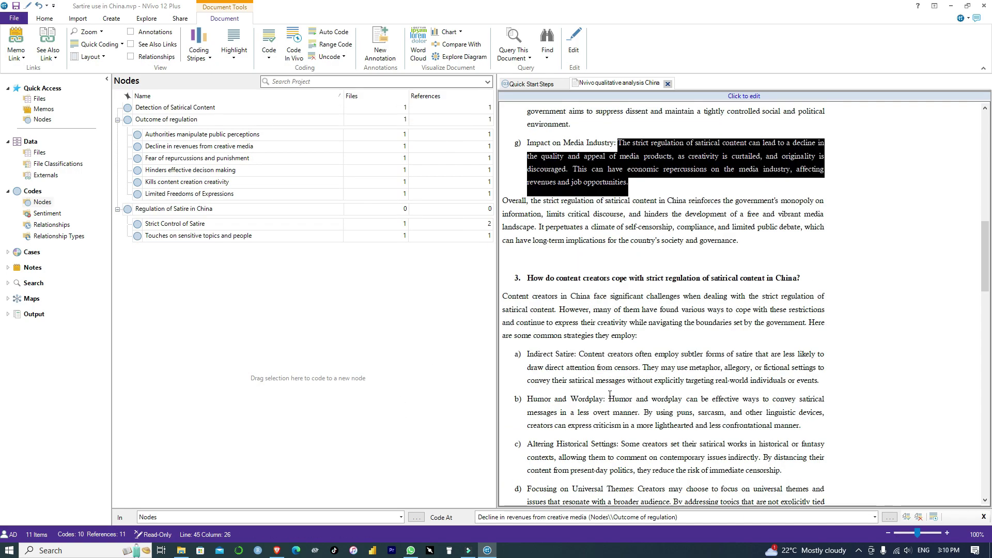